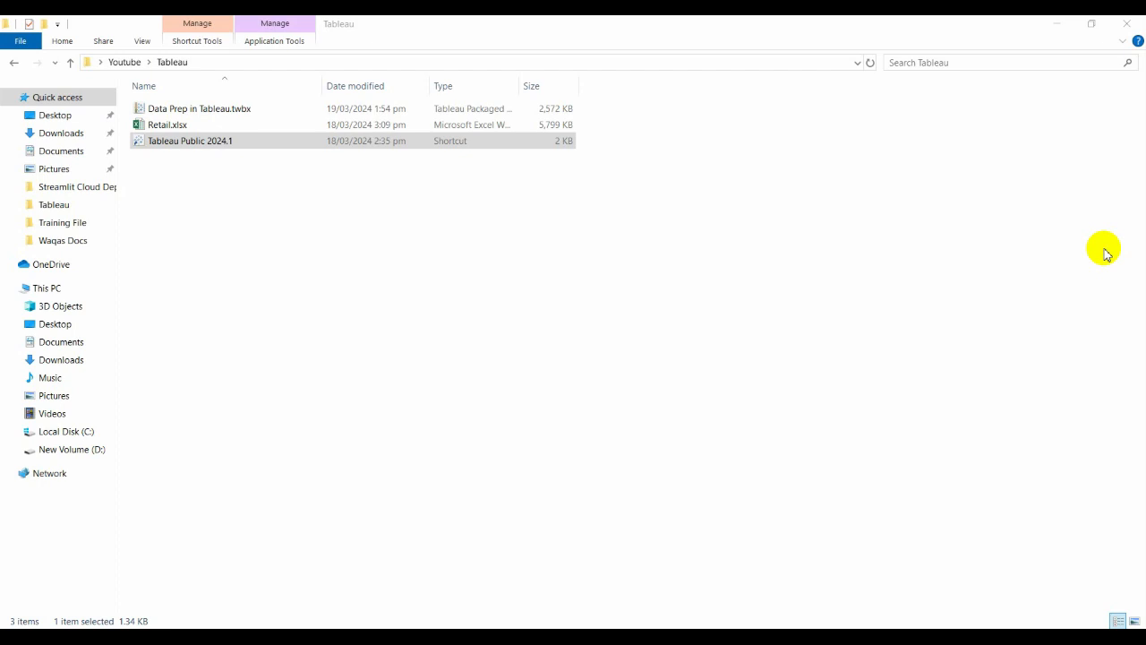
Launch Tableau Public 2024.1 from its shortcut in the Tableau folder.
left_click(220, 144)
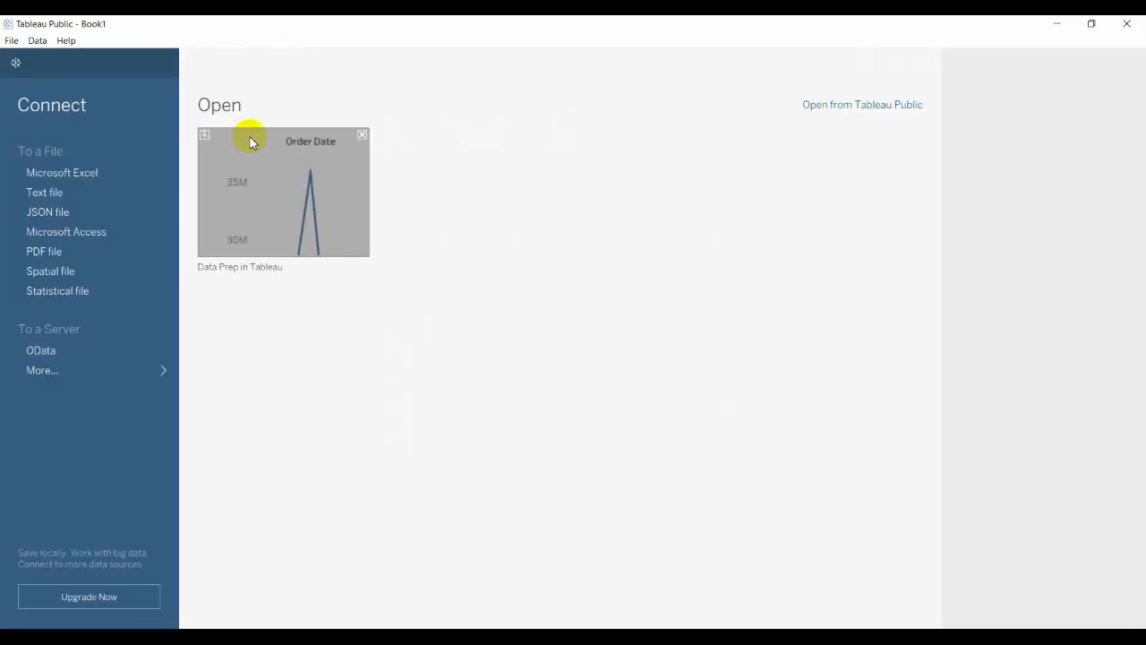
left_click(12, 42)
left_click(67, 74)
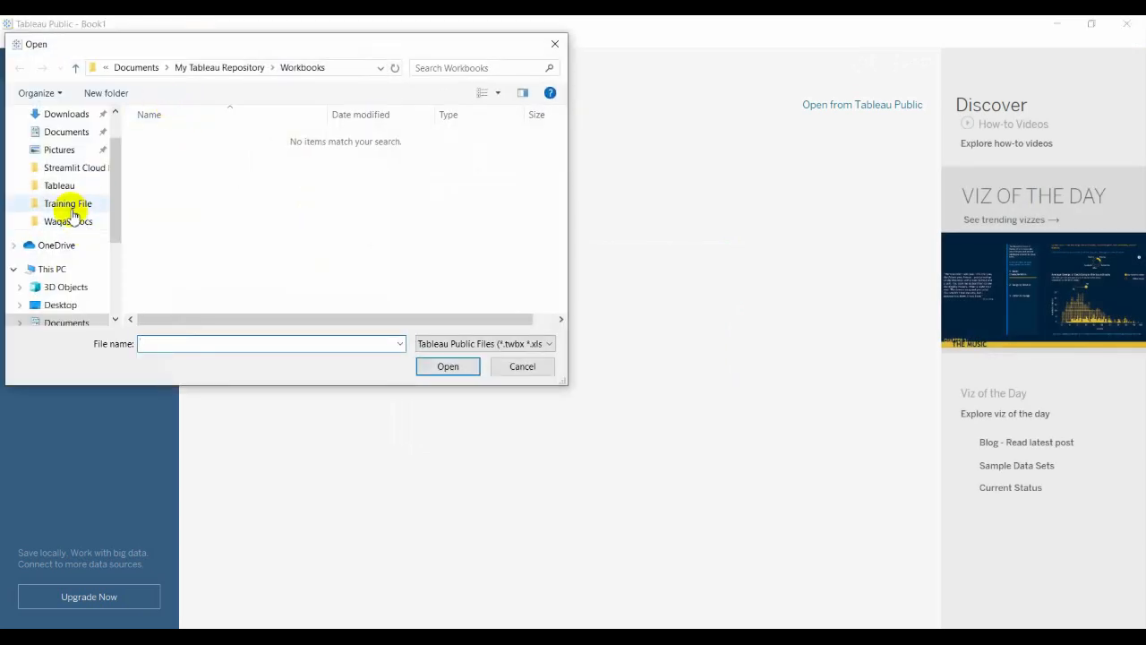
left_click(70, 186)
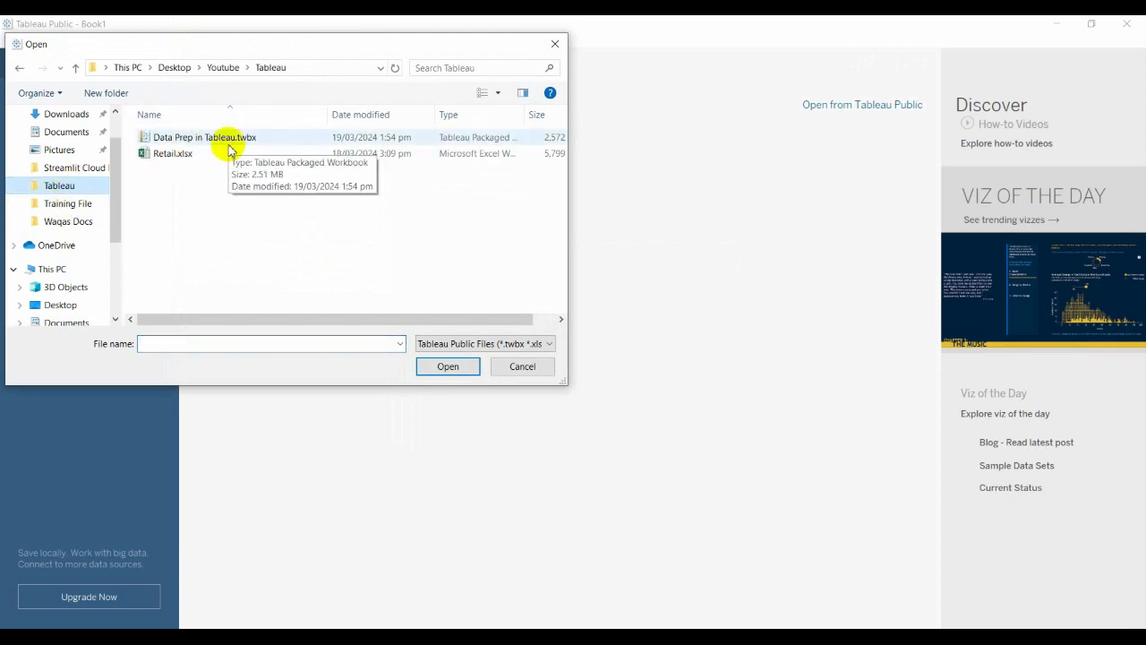
left_click(556, 43)
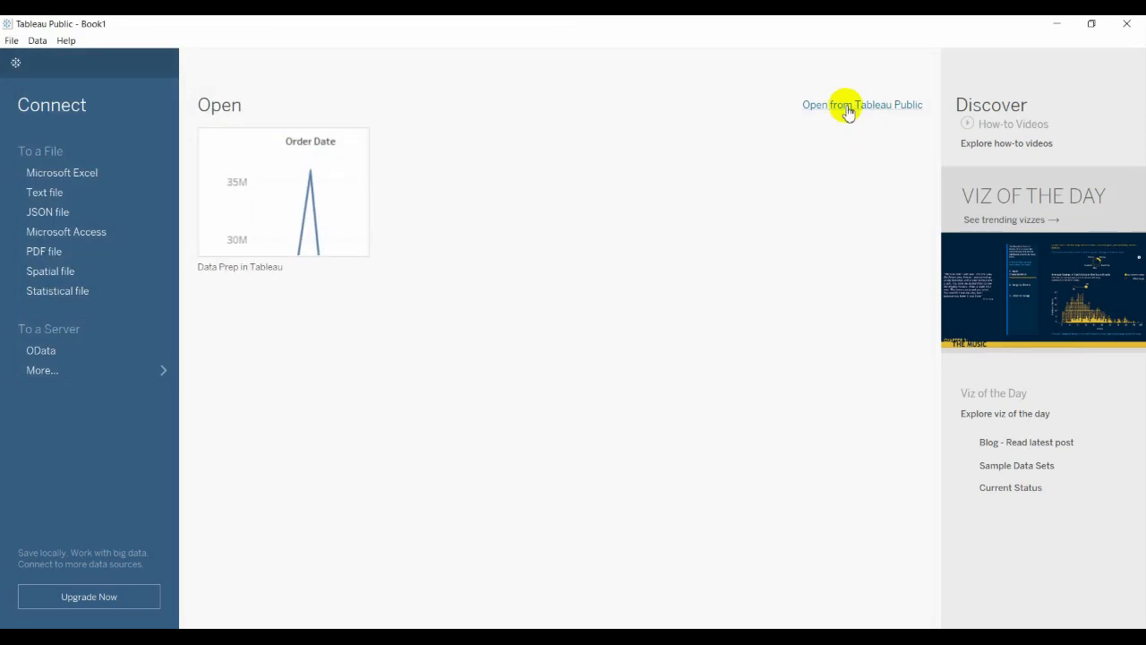
Open the "Data Prep in Tableau" workbook stored on Tableau Public.
left_click(849, 107)
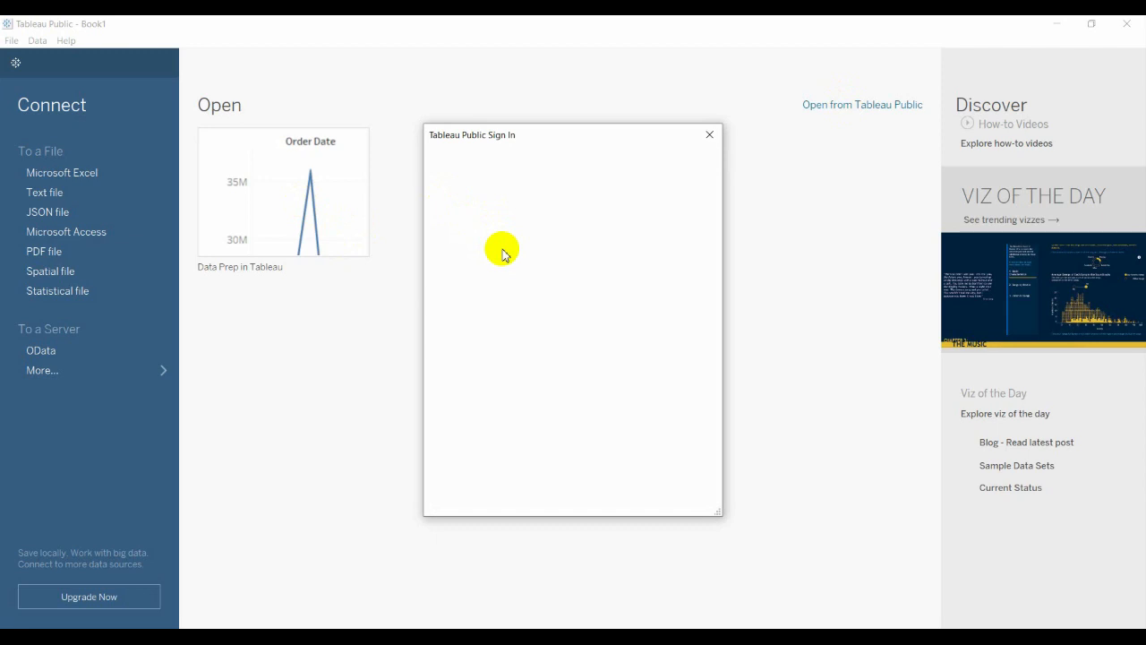
key("Escape")
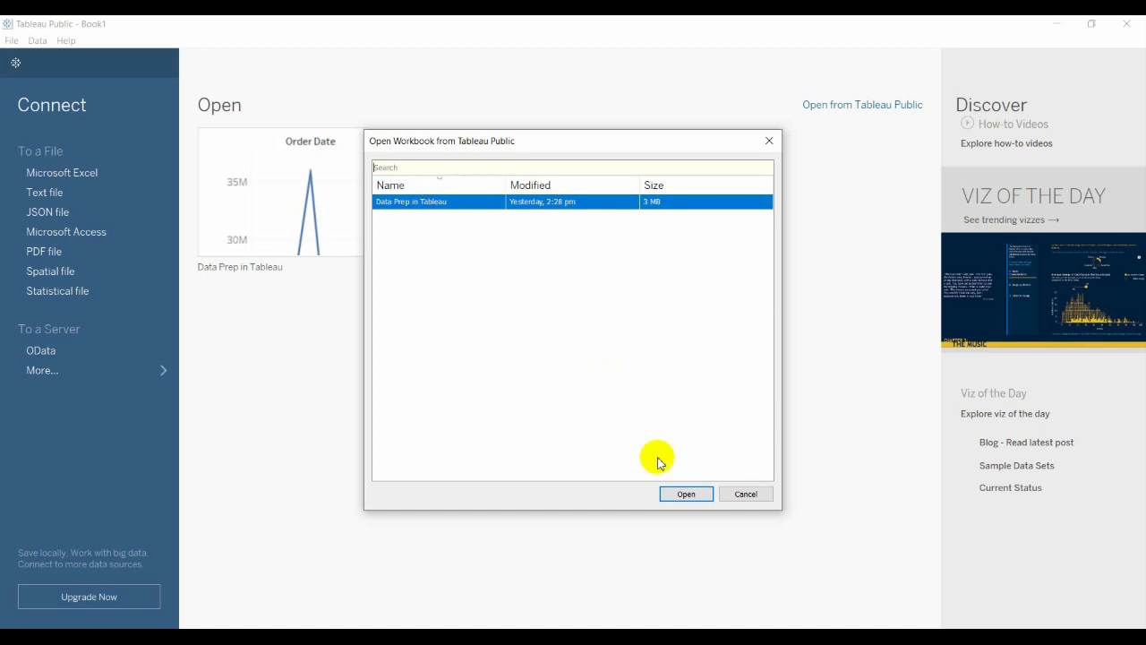
left_click(686, 493)
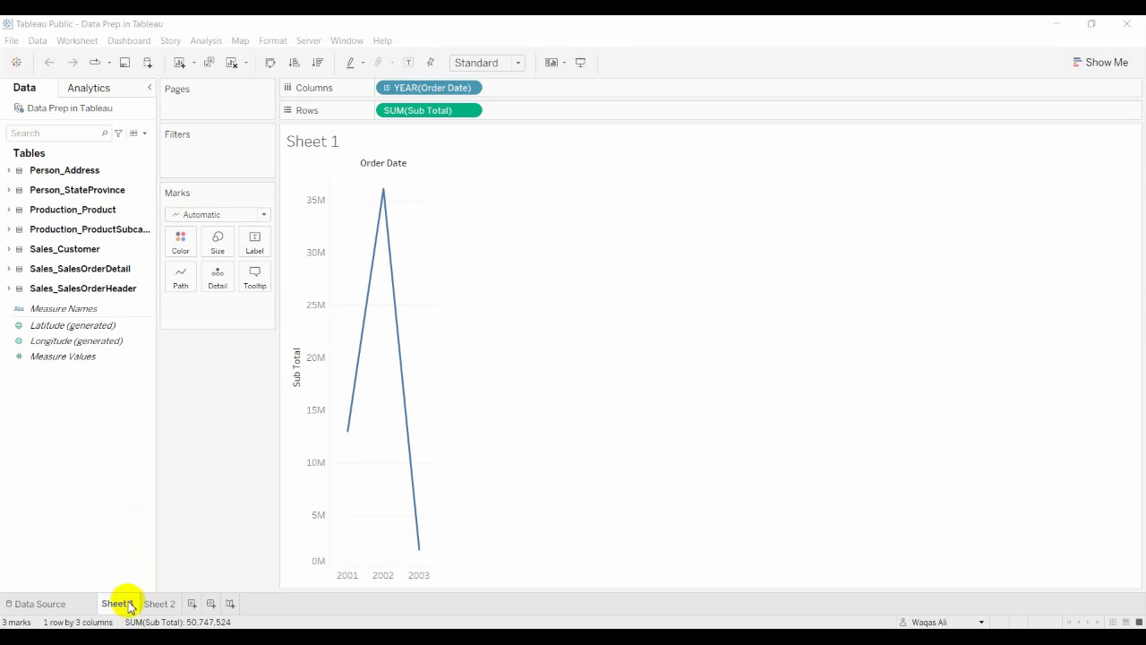
Duplicate the Sheet 1 worksheet and delete the empty Sheet 2.
left_click(164, 605)
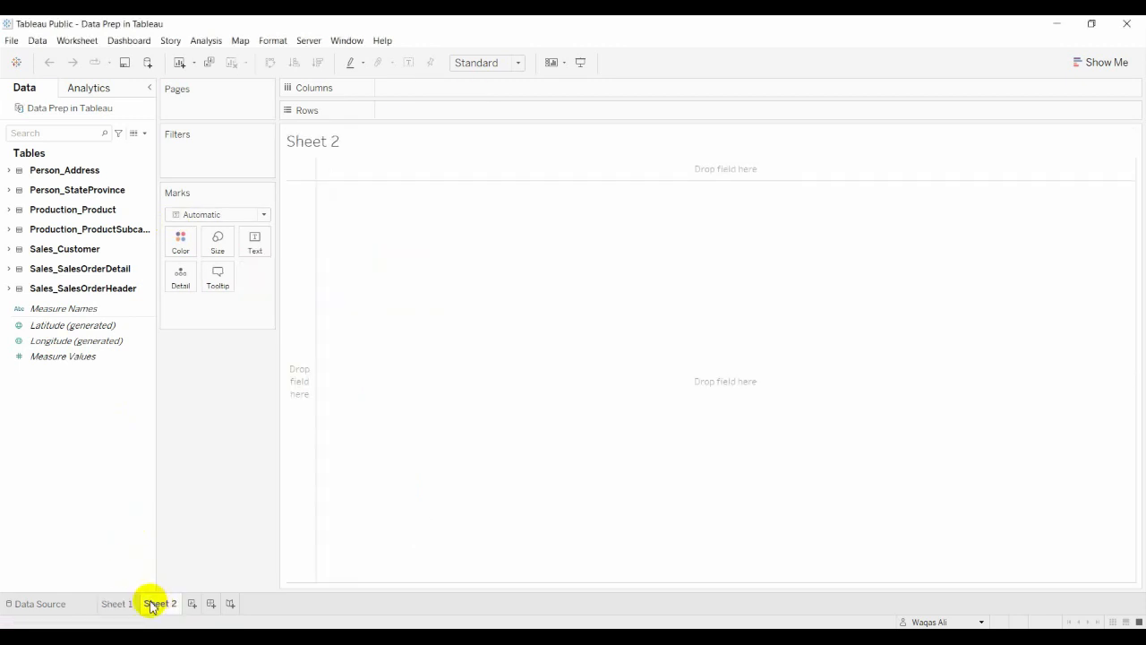
left_click(129, 608)
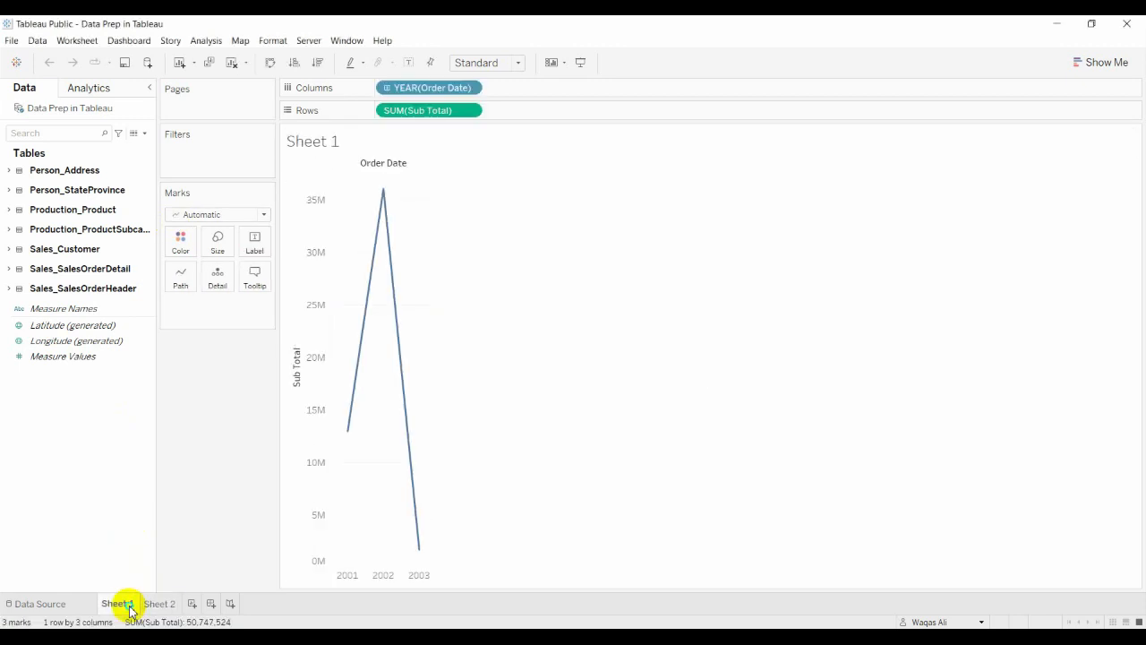
right_click(130, 609)
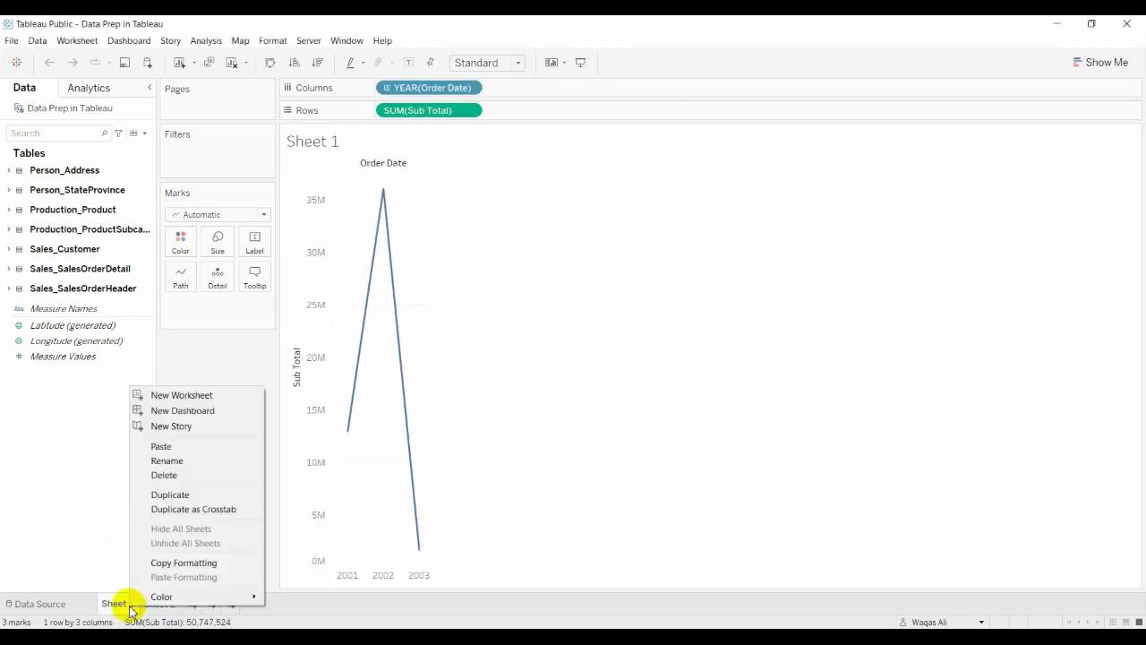
left_click(188, 498)
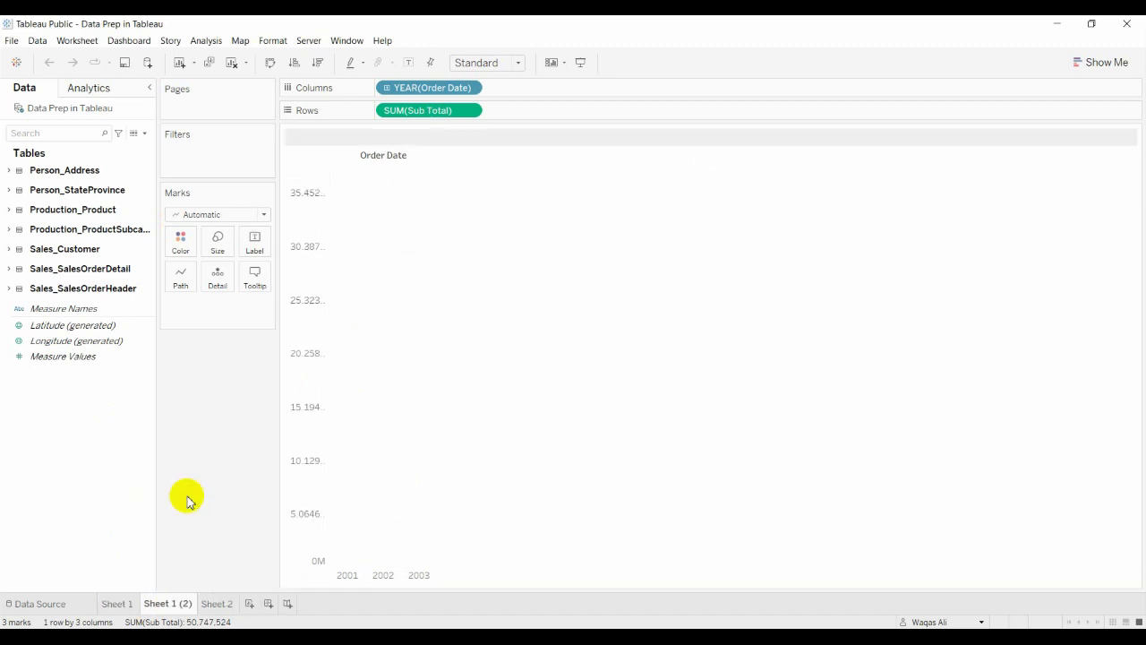
right_click(223, 607)
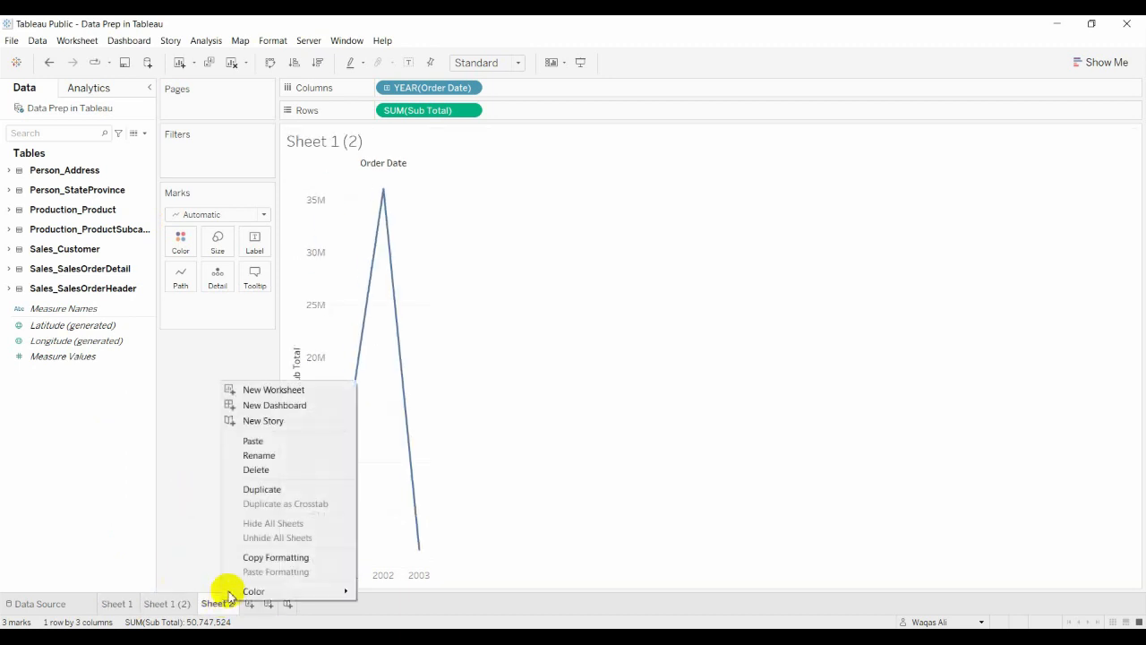
left_click(263, 468)
Rename the duplicated worksheet "Online Vs Offline Orders".
double_click(180, 602)
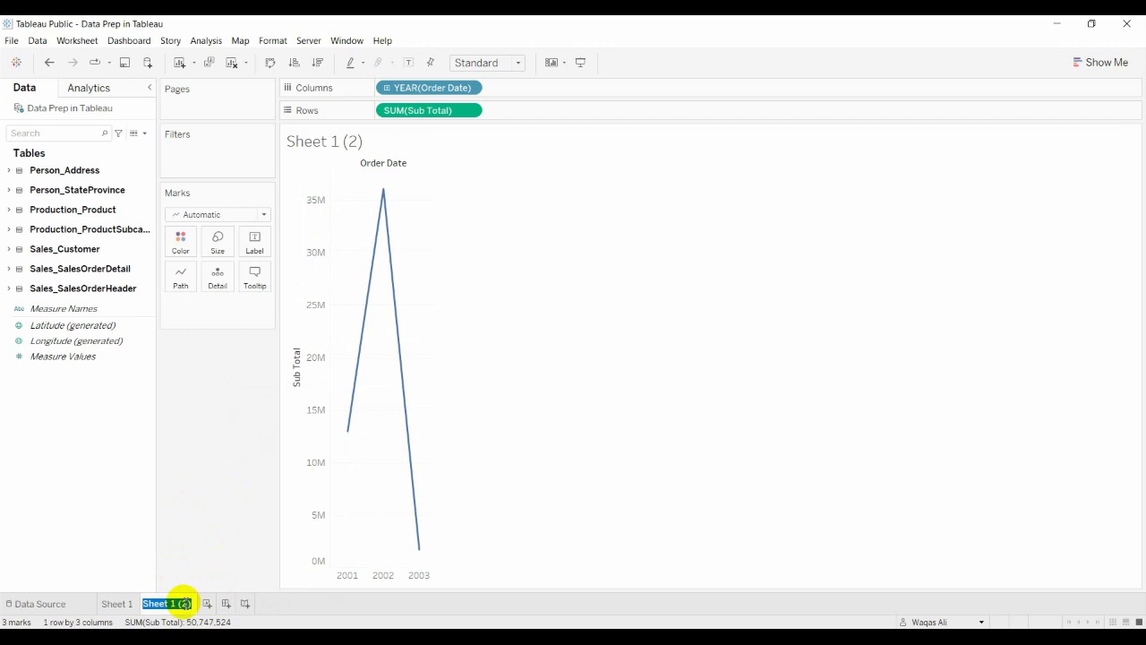
type("Sal")
key("BackSpace")
key("BackSpace")
key("BackSpace")
type("Online Vs O")
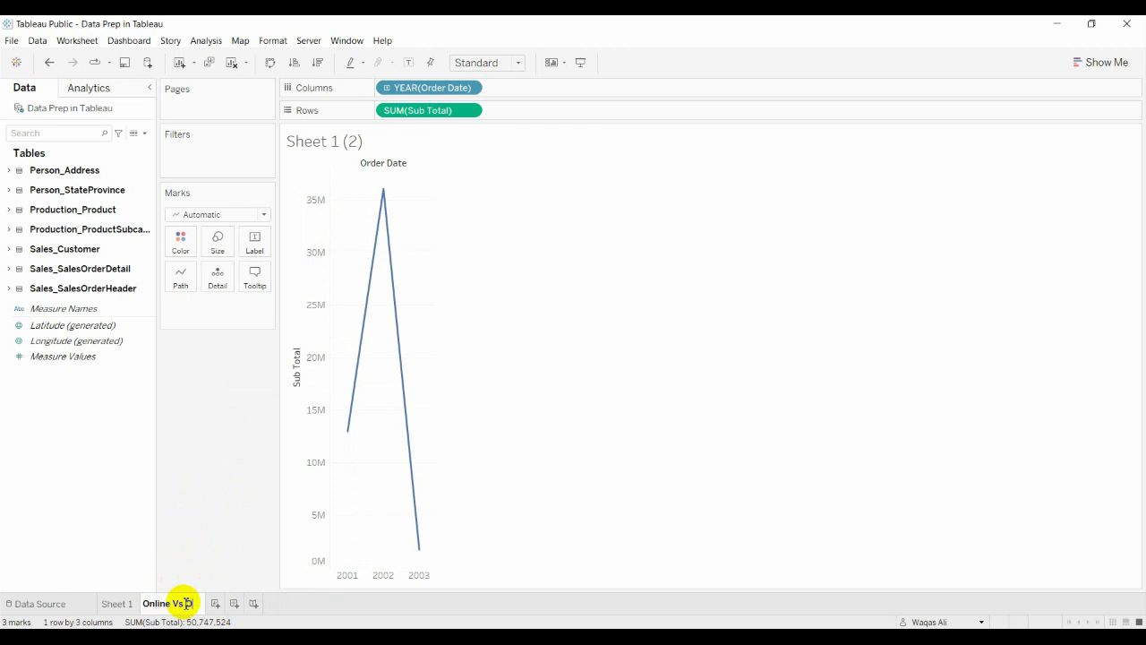
type("ffline")
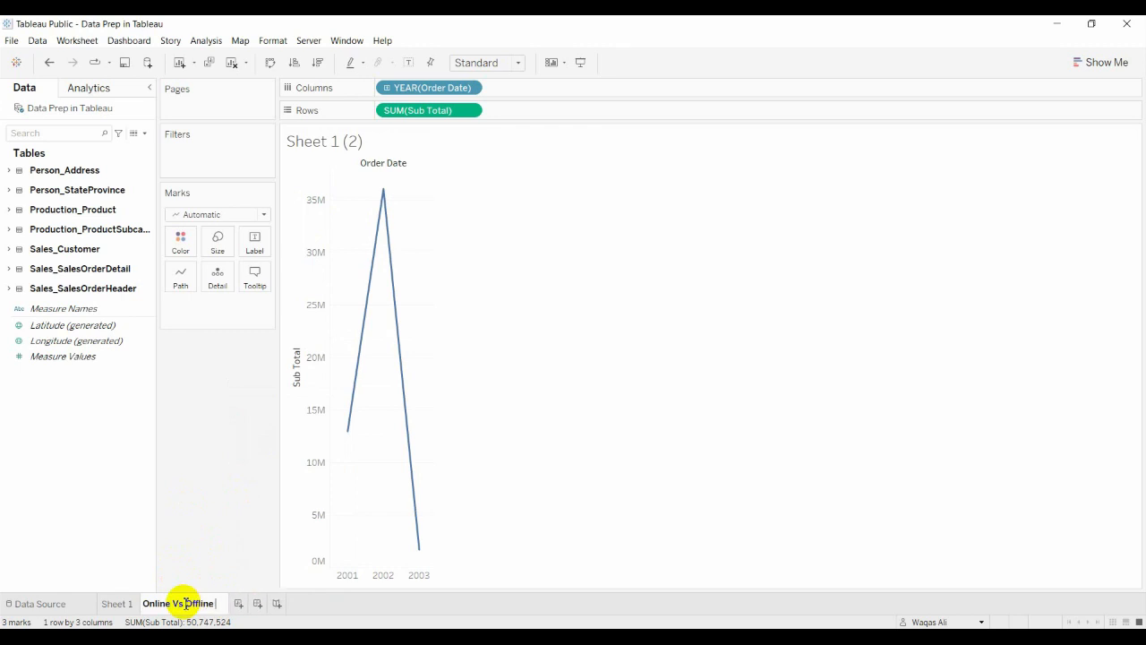
type(" Orders")
key("Return")
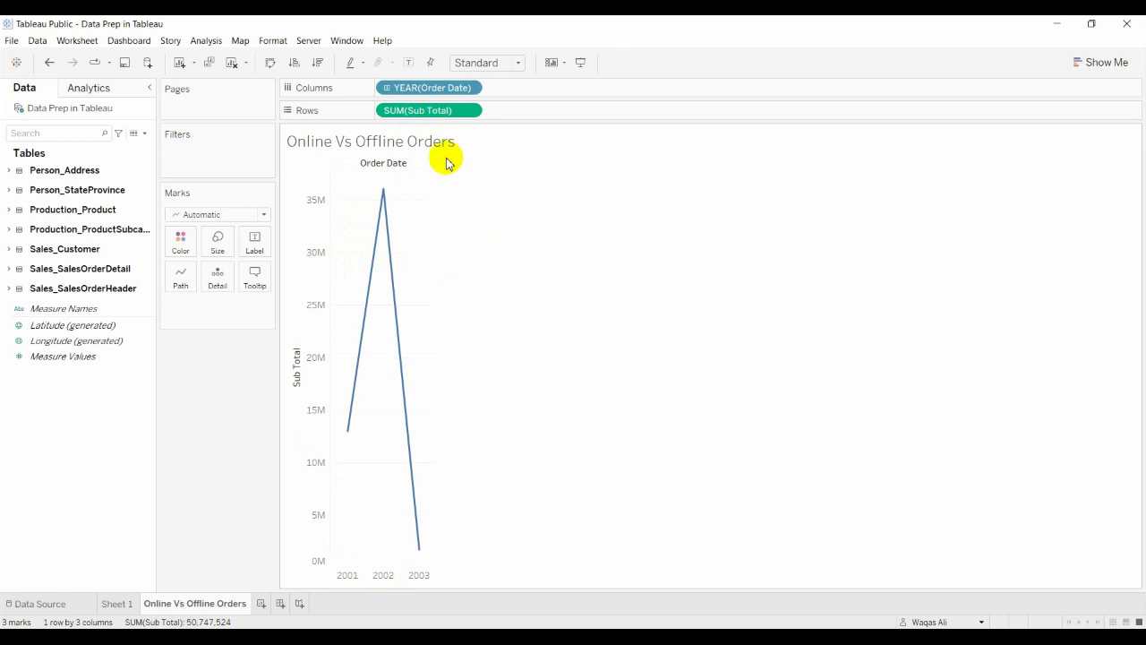
Set the Order Date field on Columns to the continuous month level that includes the year.
left_click(471, 87)
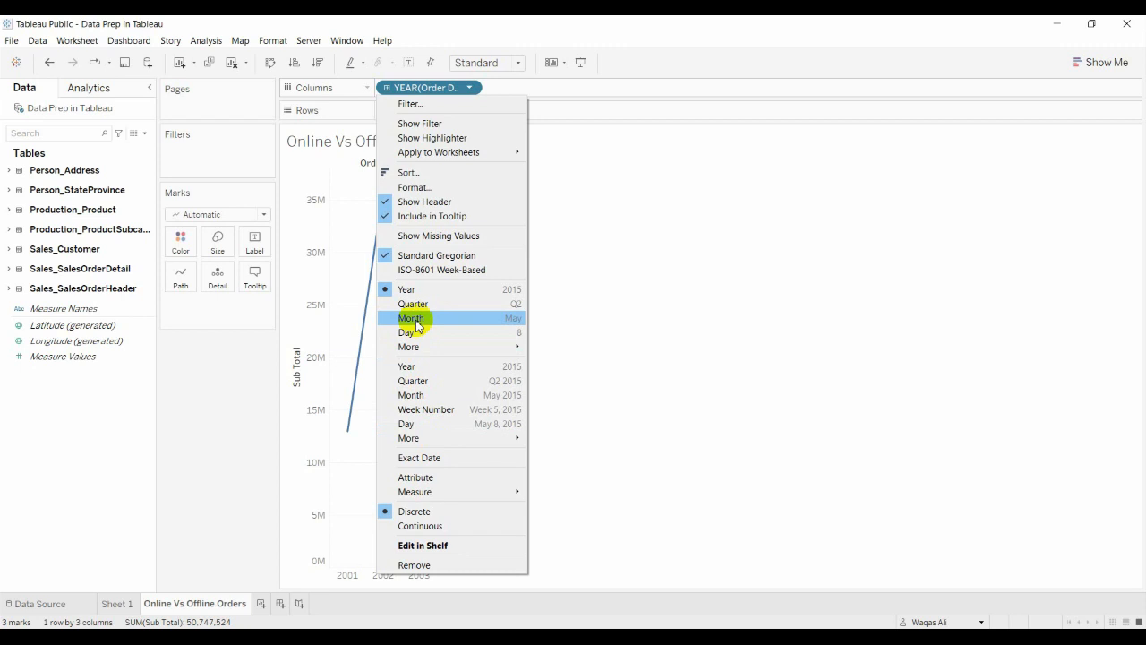
left_click(425, 397)
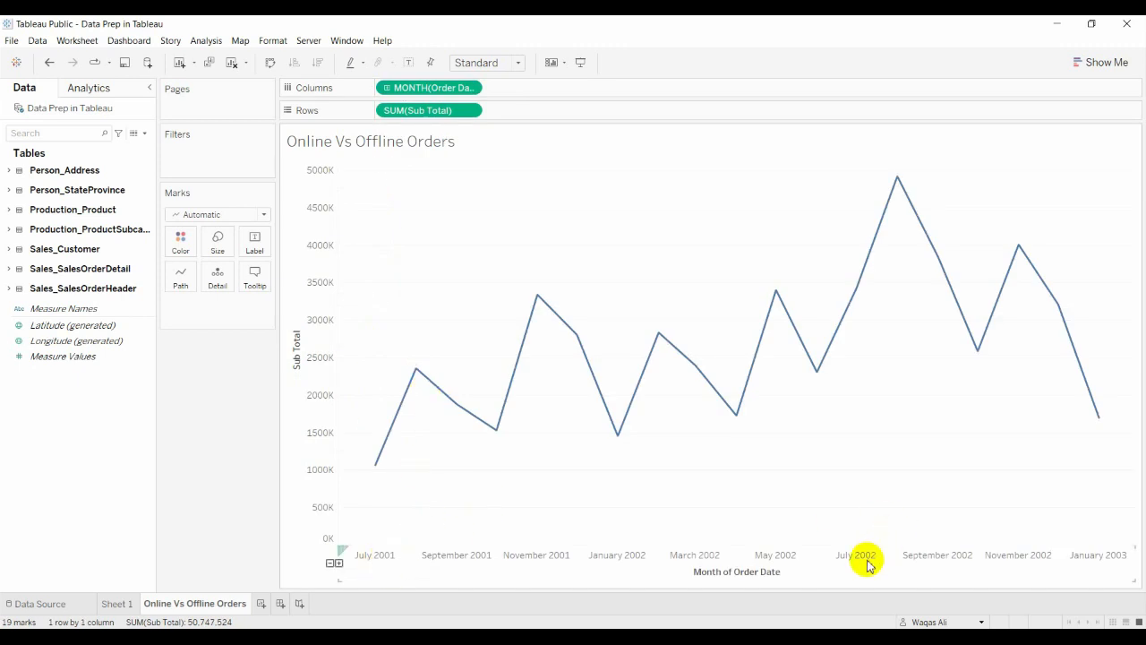
Try Order Date at the discrete month level without the year and return it to the continuous month-and-year level.
left_click(472, 89)
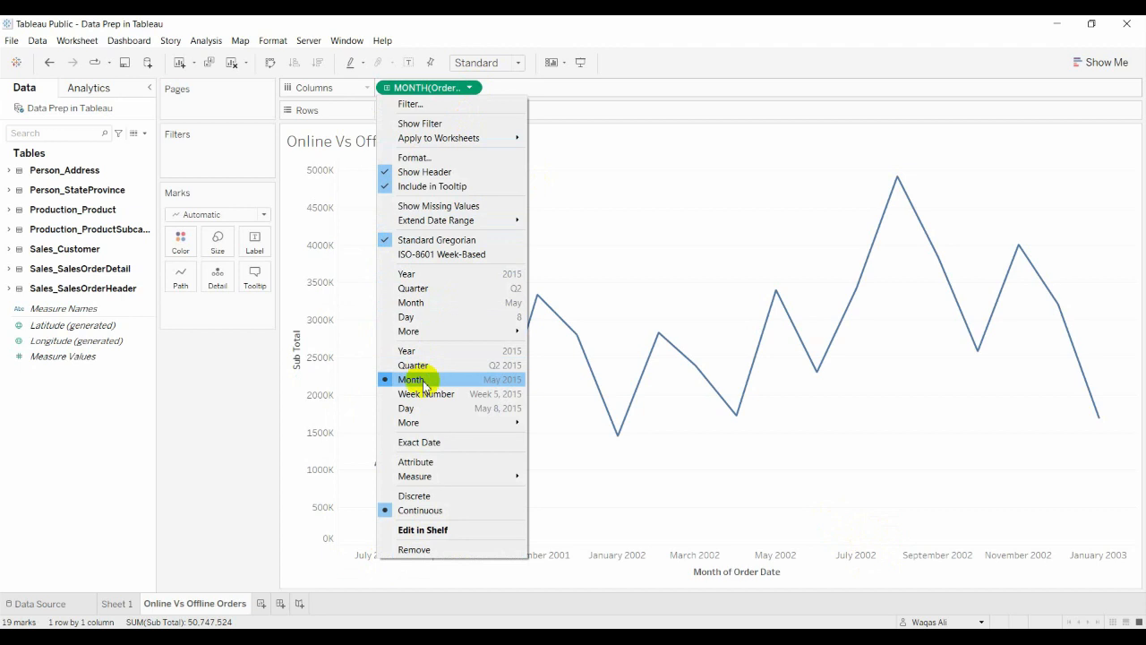
left_click(429, 303)
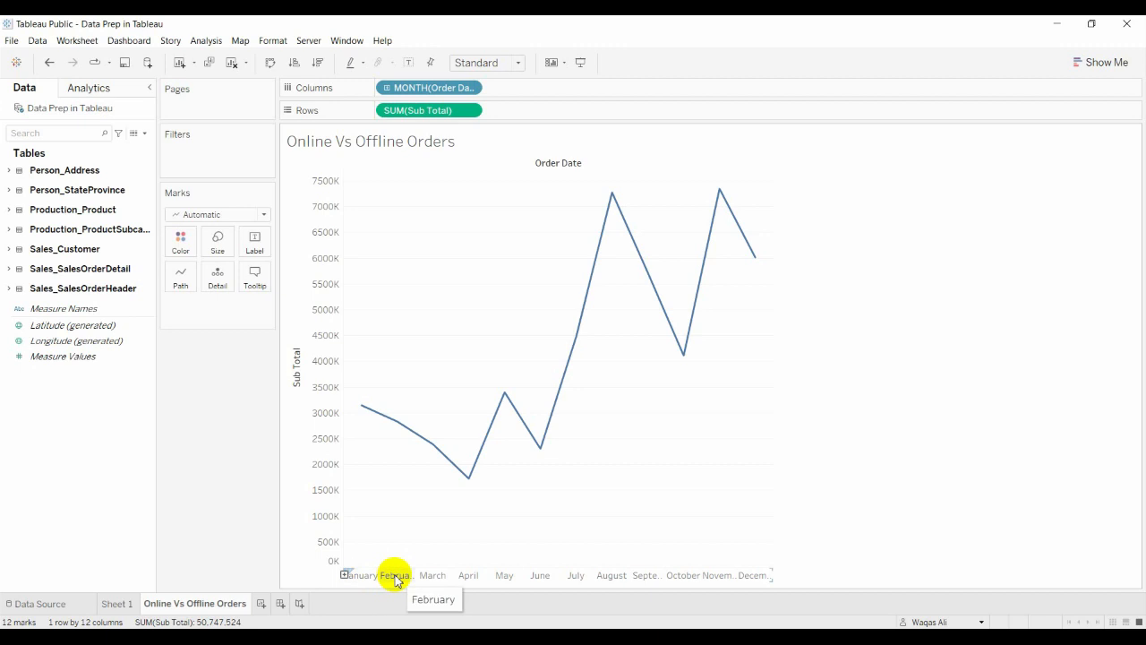
left_click(470, 88)
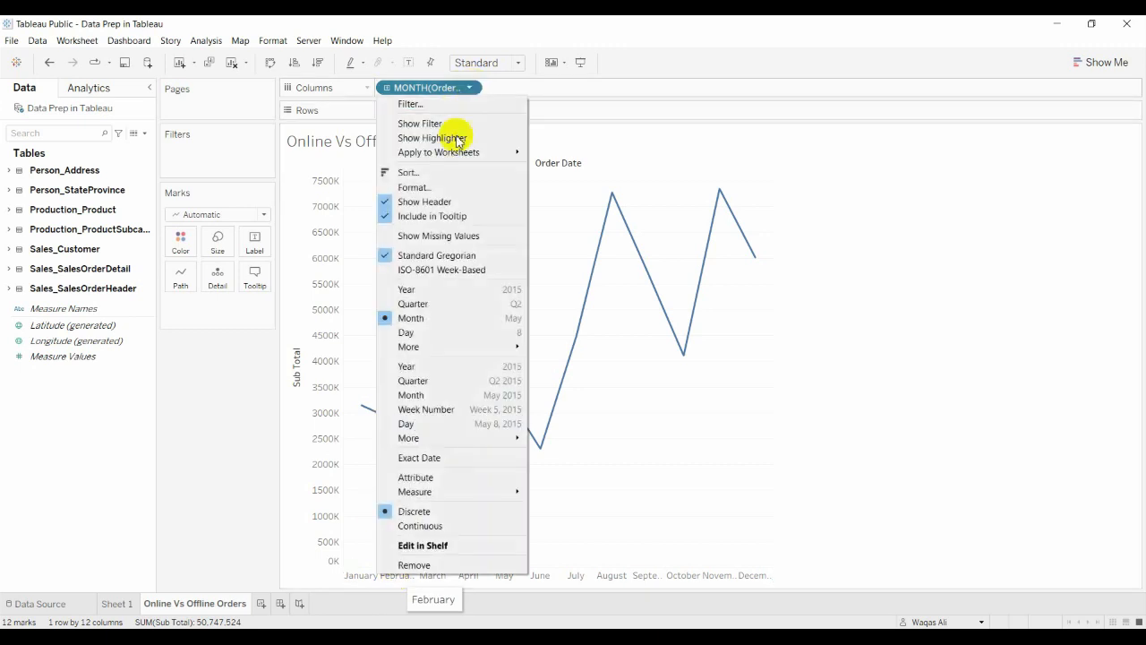
left_click(427, 396)
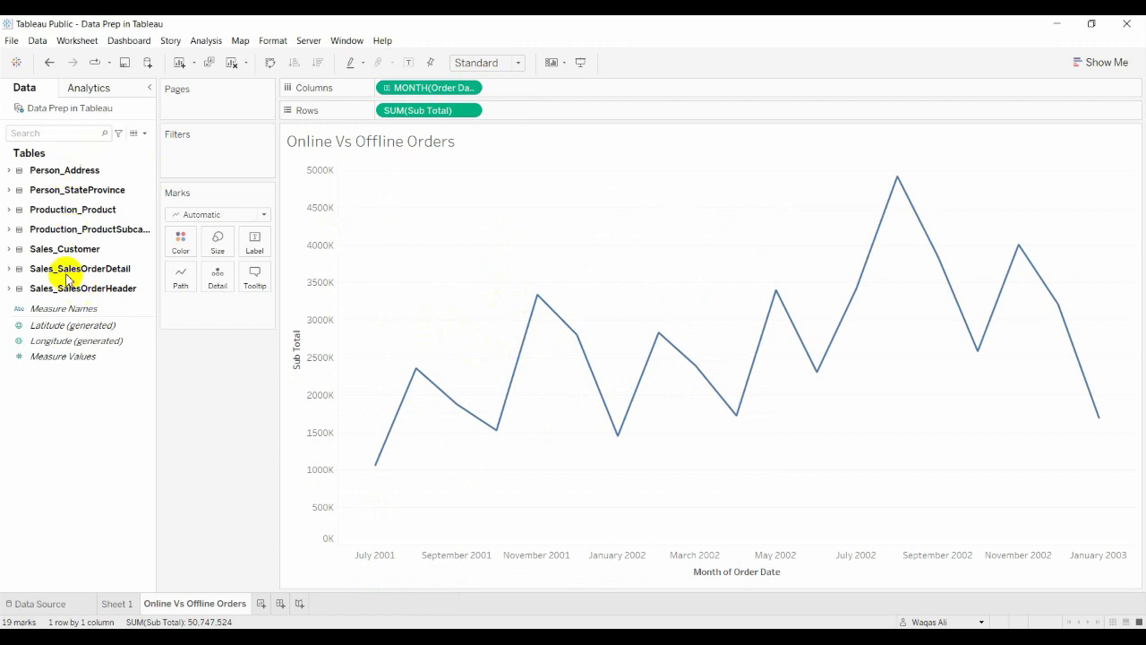
Search the data fields for "onli" to locate the Online Order Flag field.
left_click(67, 137)
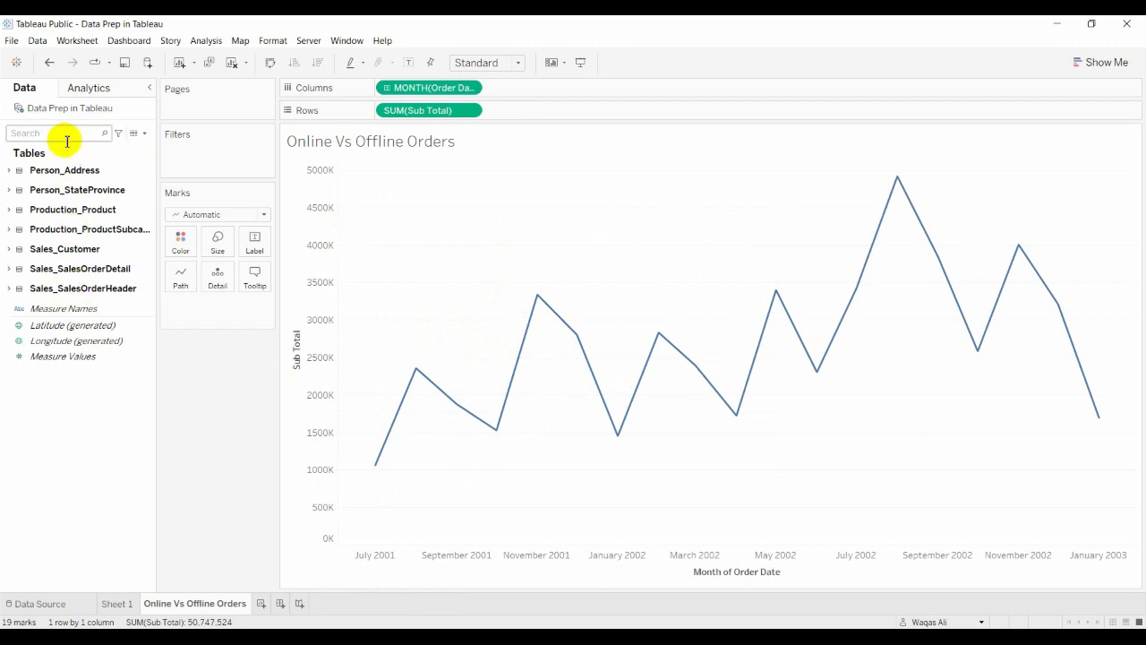
type("onli")
left_click(79, 198)
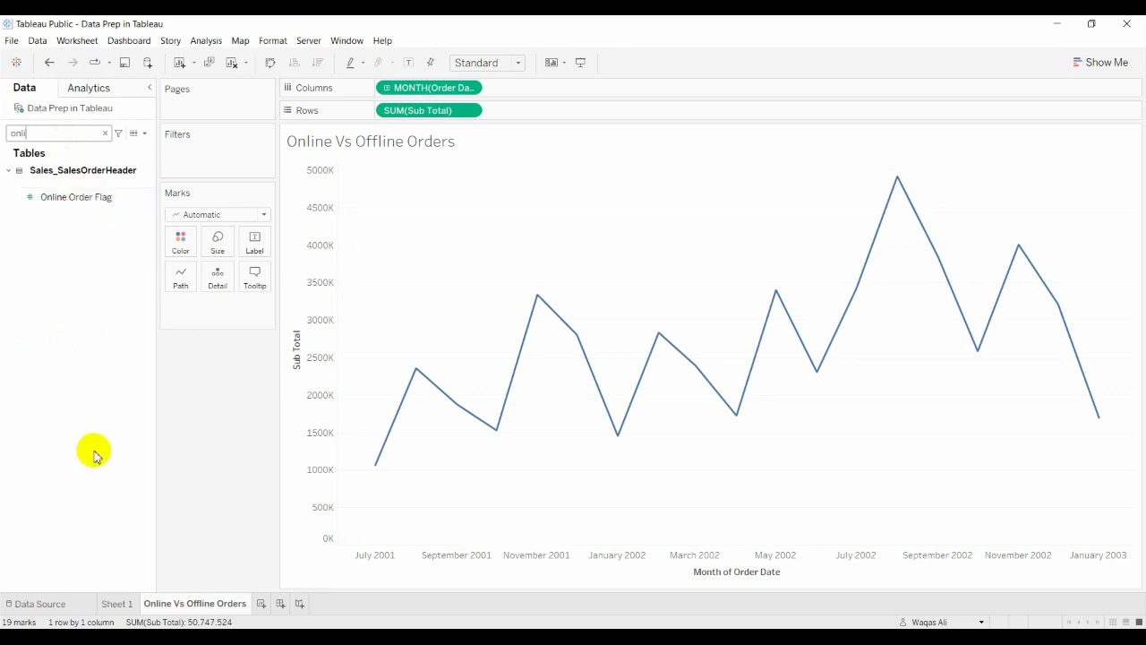
Examine the Online Order Flag values of the Sales_SalesOrderHeader table in the data source preview.
left_click(50, 611)
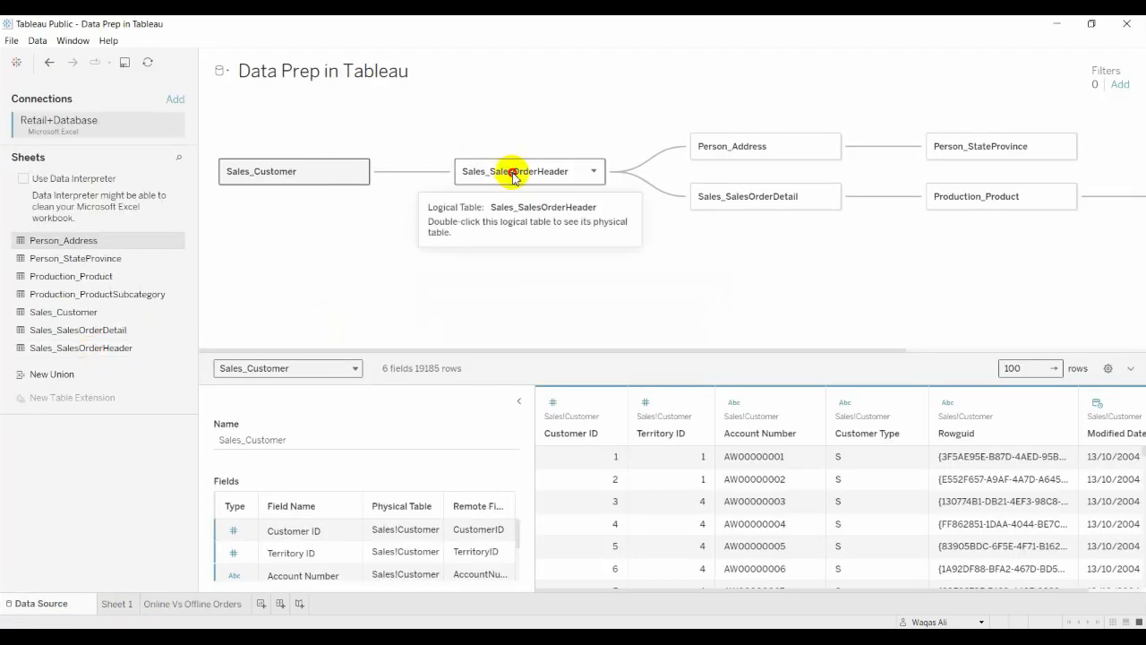
left_click(515, 175)
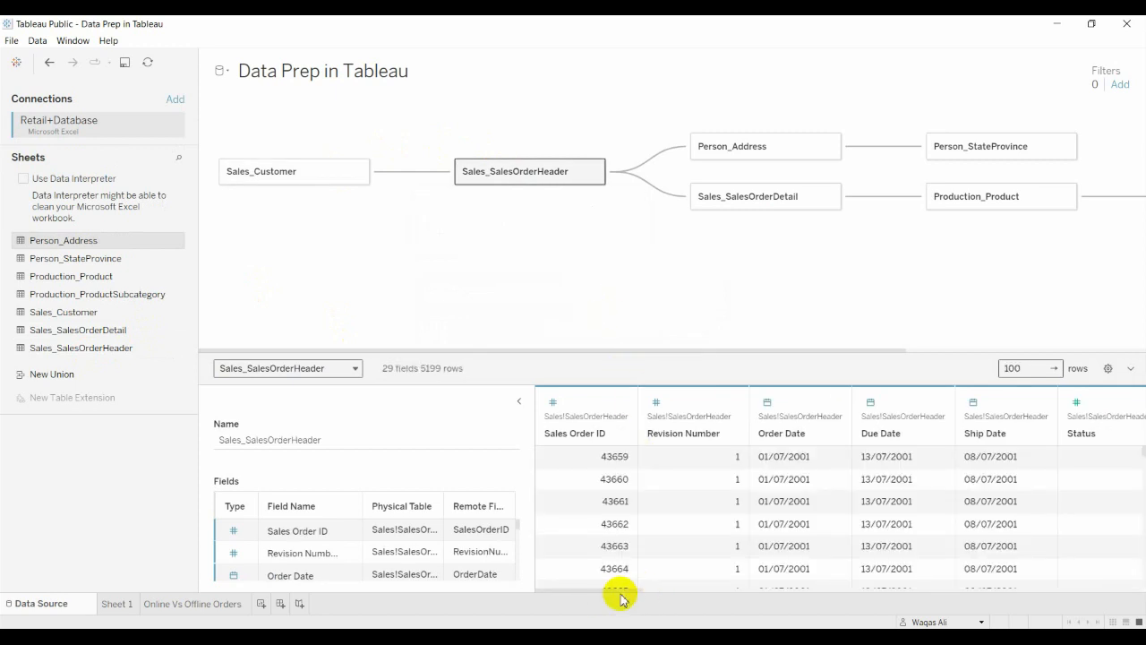
left_click_drag(627, 591, 707, 590)
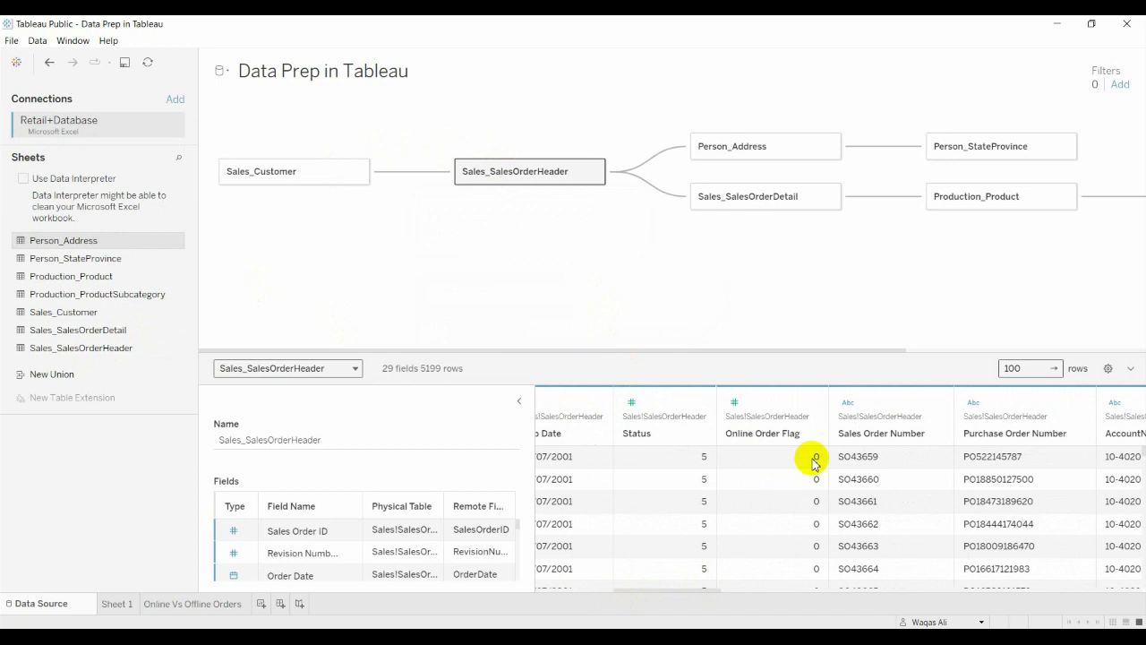
left_click(805, 527)
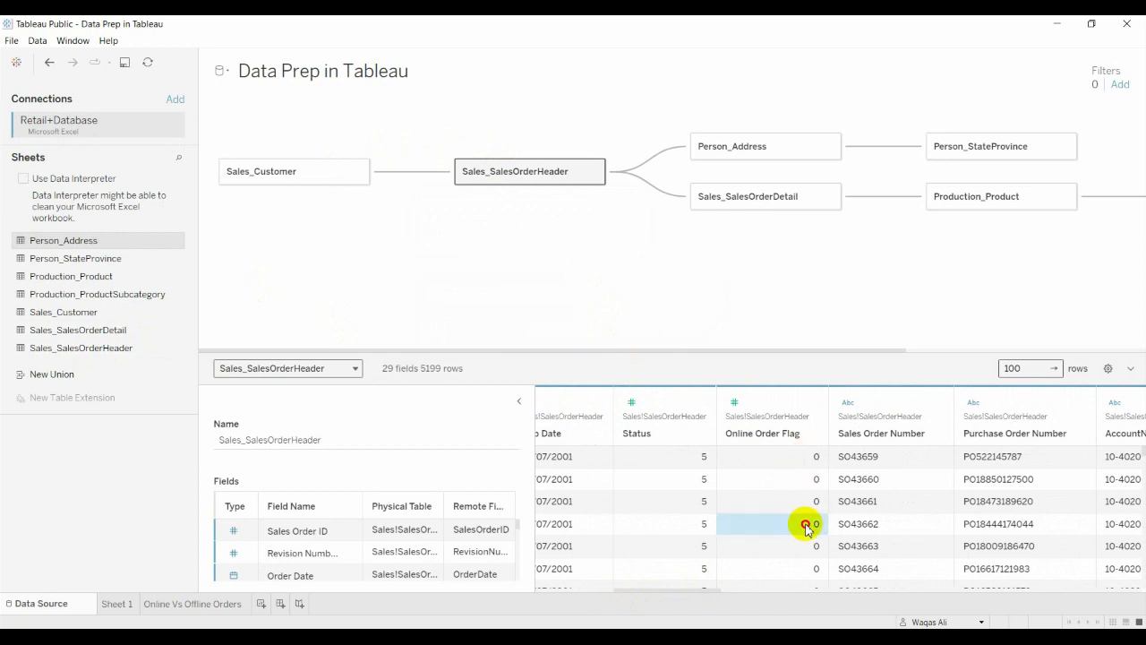
key("Down")
key("Down")
key("Down")
key("Down")
key("Down")
key("Down")
key("Down")
key("Down")
key("Down")
key("Down")
key("Down")
key("Down")
key("Down")
key("Down")
key("Down")
key("Down")
key("Down")
key("Down")
key("Down")
key("Down")
key("Down")
key("Down")
key("Down")
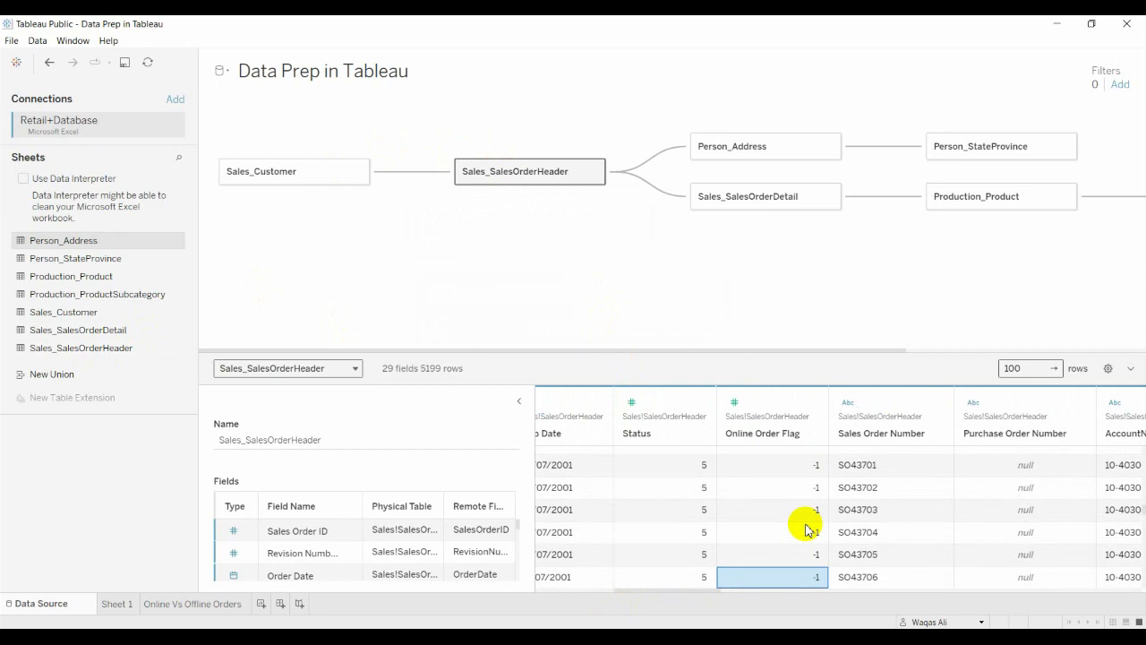
key("Up")
key("Up")
key("Up")
key("Up")
key("Up")
key("Up")
key("Up")
key("Up")
key("Up")
key("Up")
key("Up")
key("Up")
key("Up")
key("Up")
key("Up")
key("Up")
key("Up")
key("Up")
key("Up")
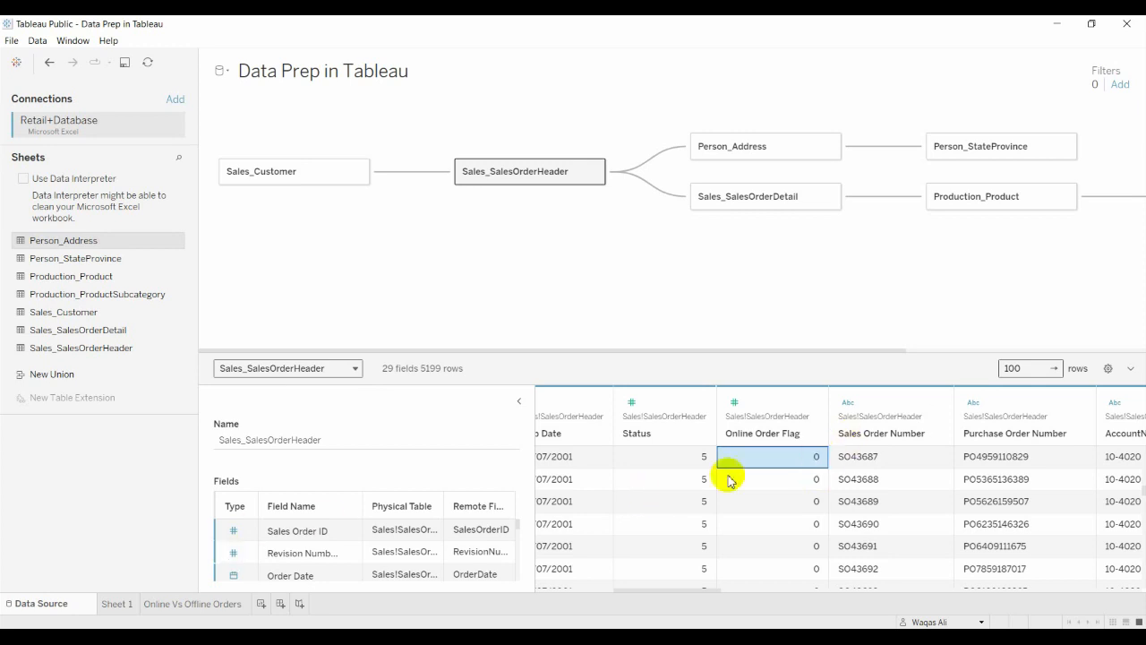
Clear the field search on the Online Vs Offline Orders worksheet and create a calculated field named Online/Offline.
left_click(182, 606)
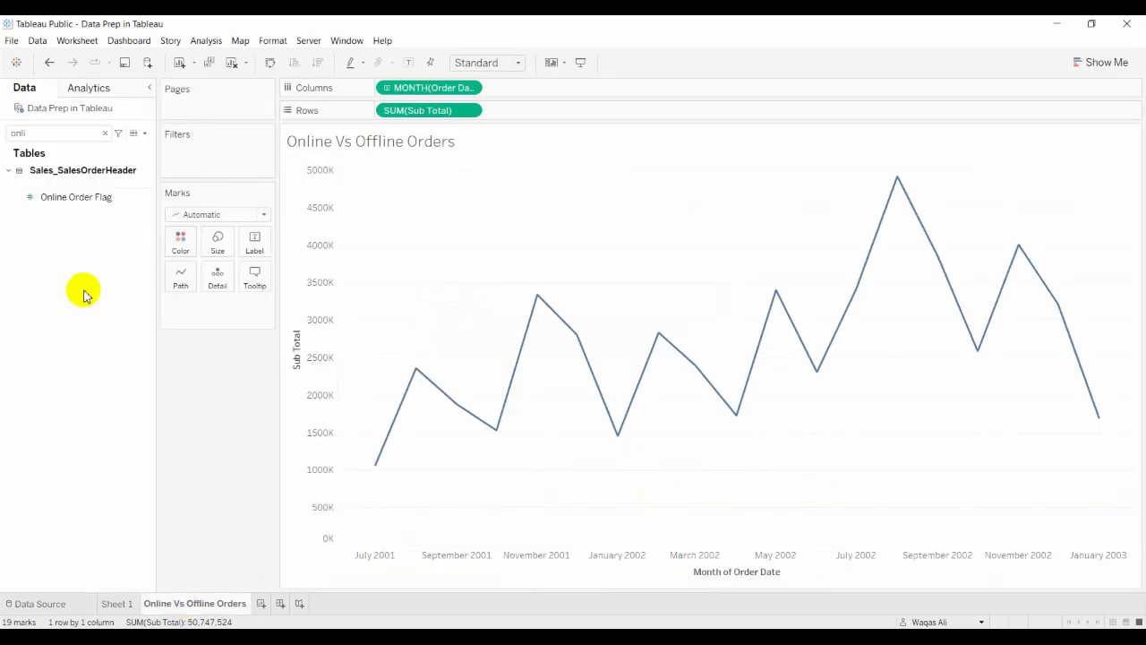
left_click(105, 133)
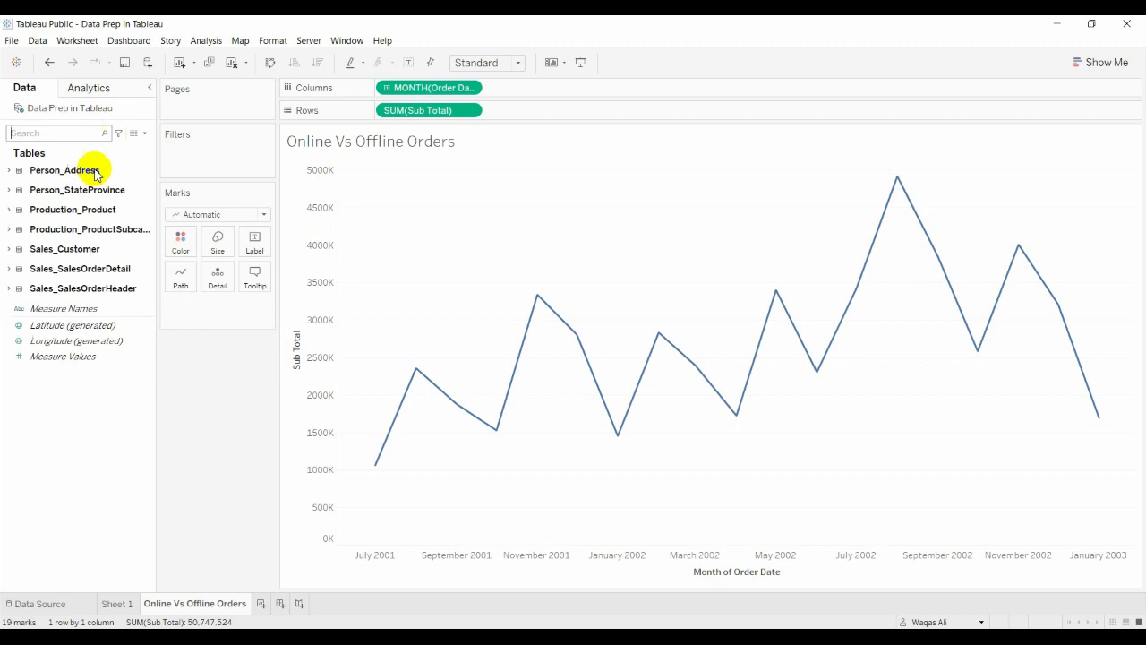
right_click(87, 414)
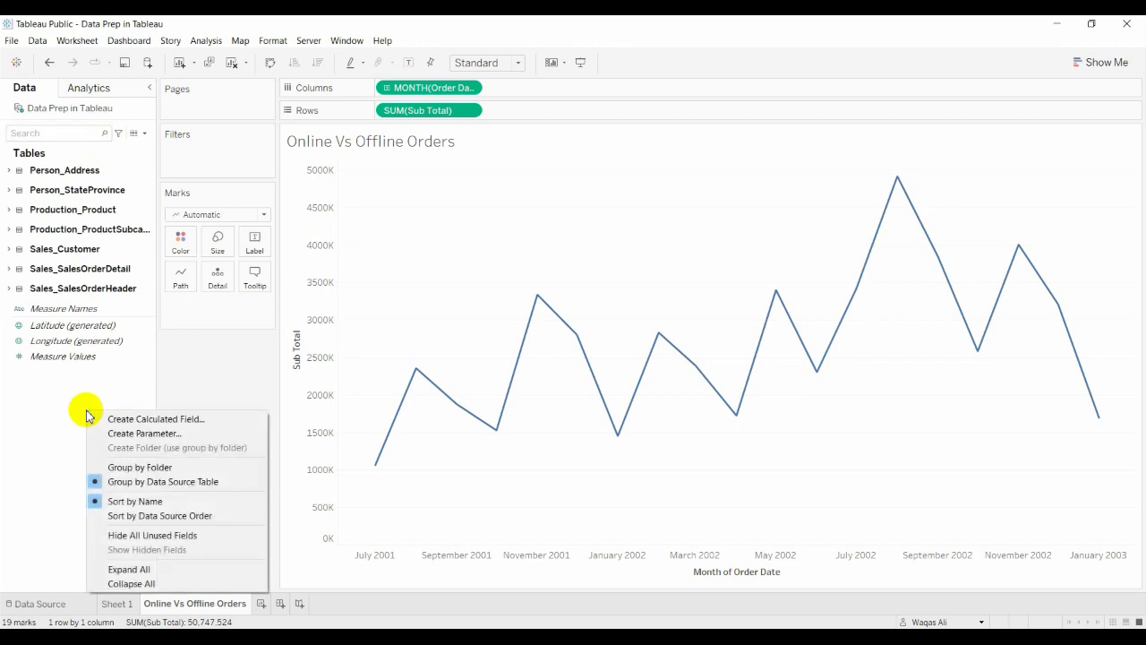
left_click(151, 421)
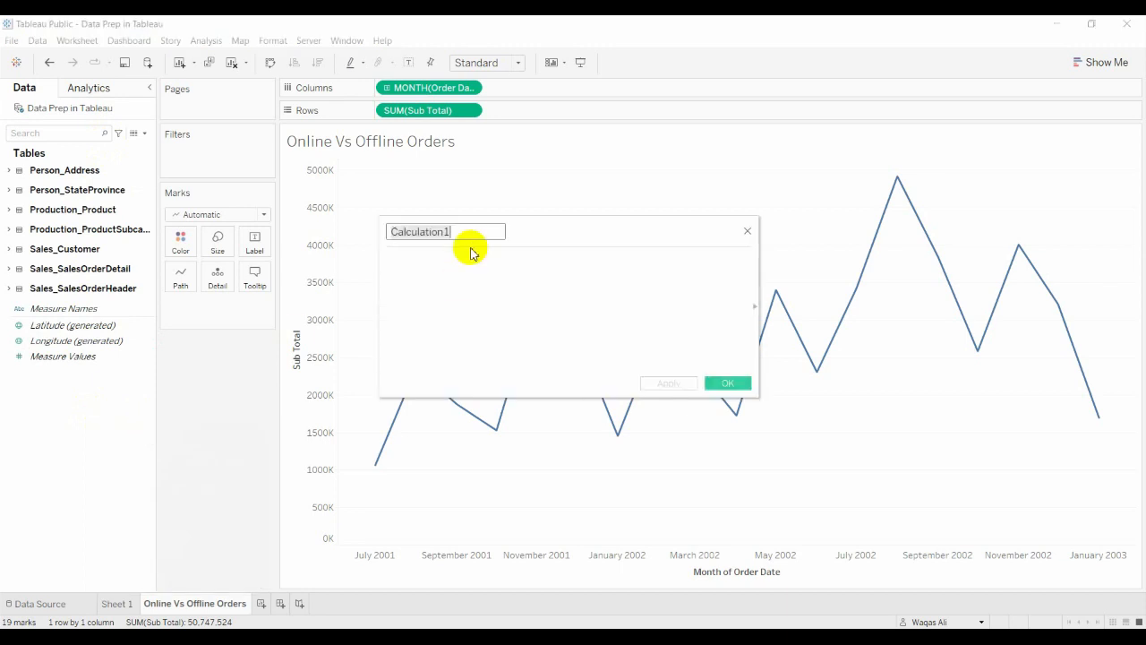
type("Onl")
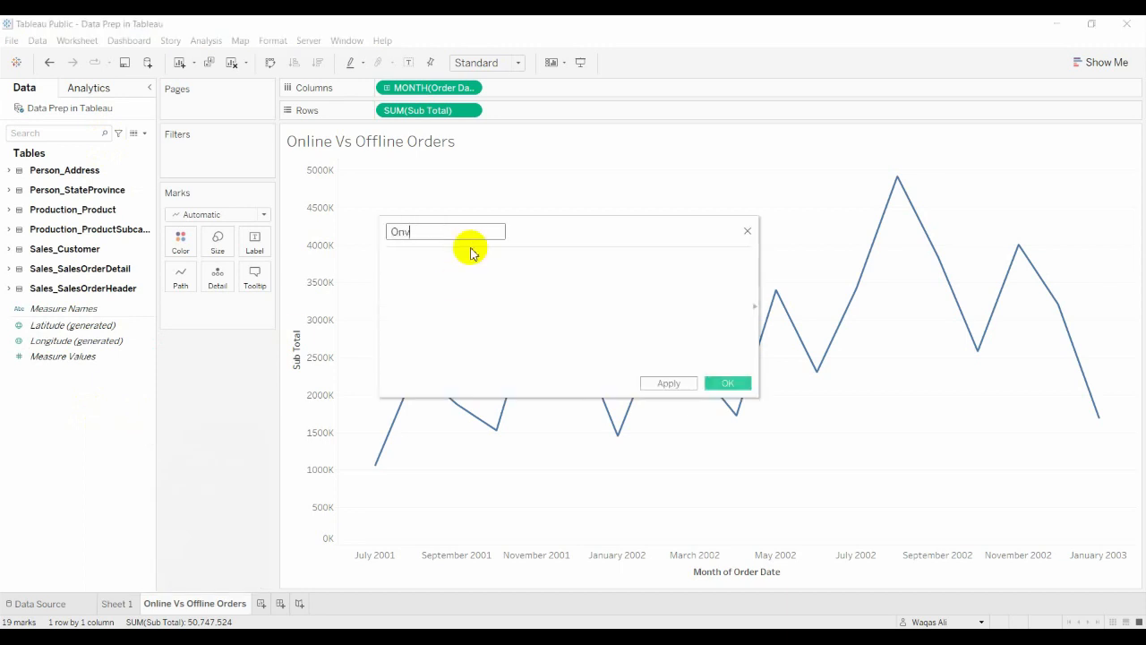
type("ine/Offline")
Begin the Online/Offline formula with the condition if [Online Order Flag] = 0 Then "Online".
left_click(433, 260)
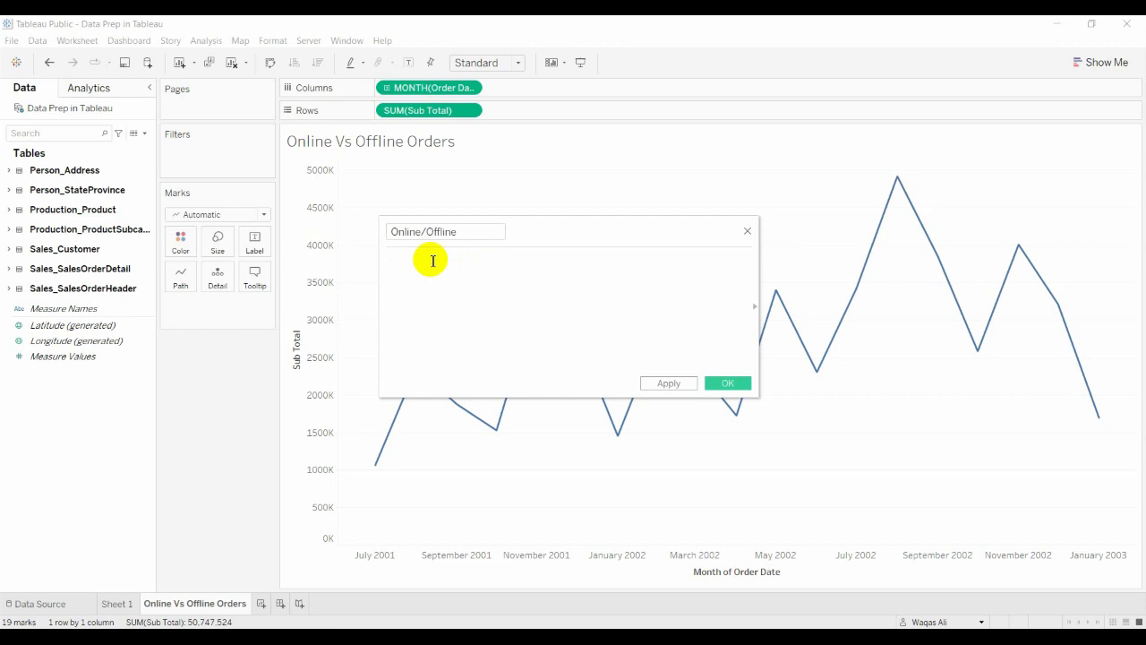
type("if ")
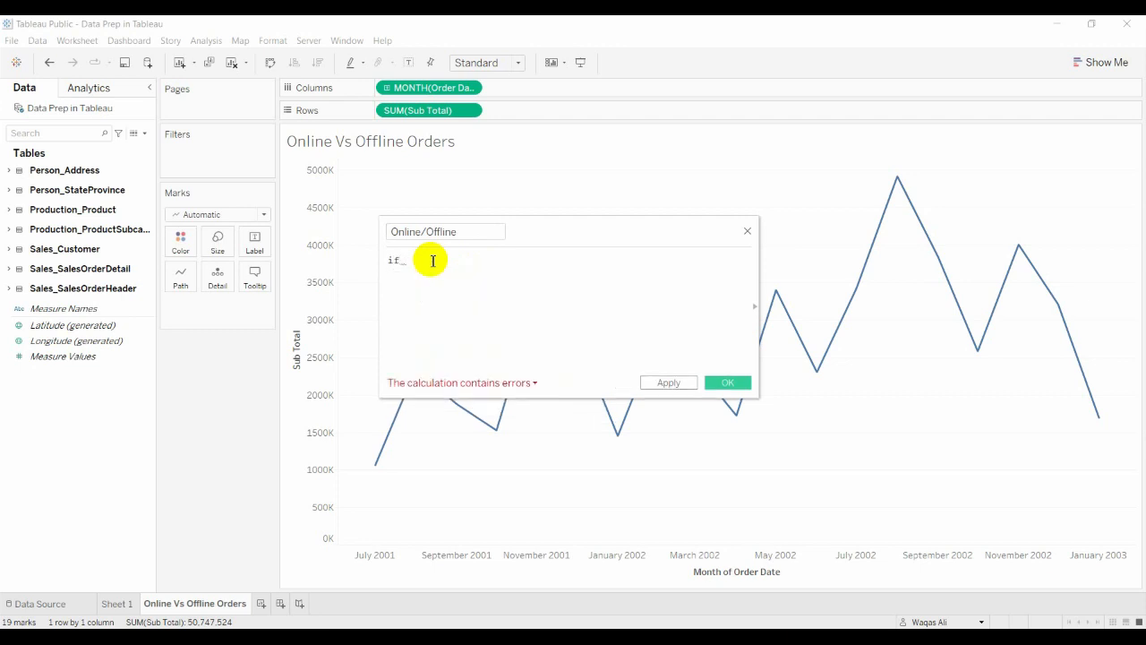
type("on")
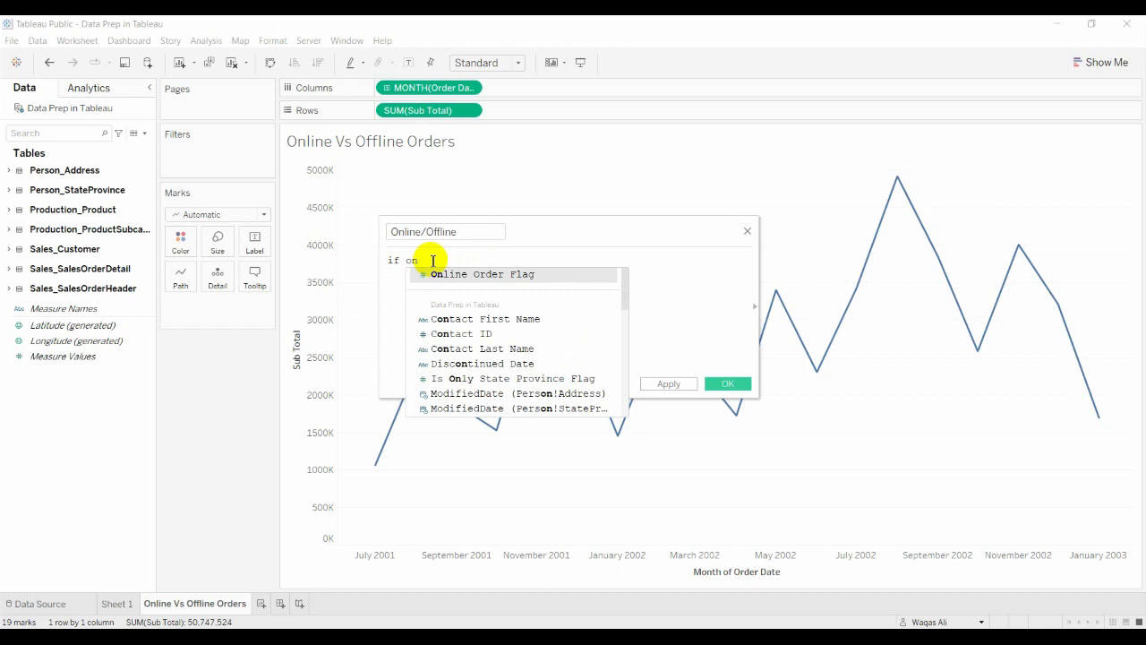
key("Return")
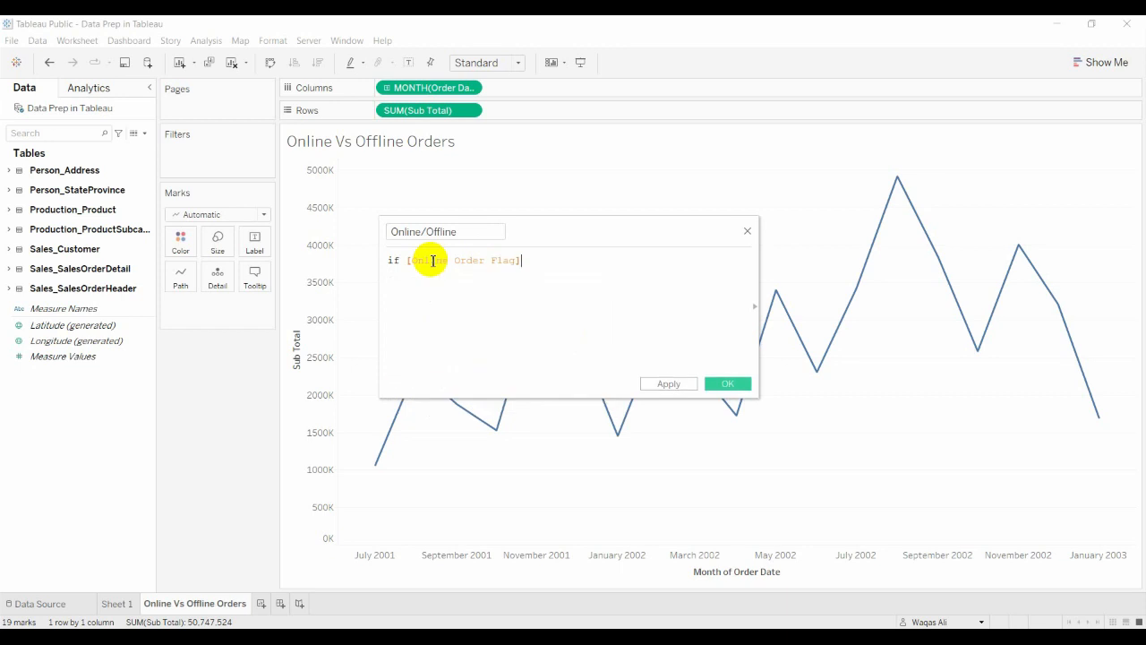
type("= 0 Then")
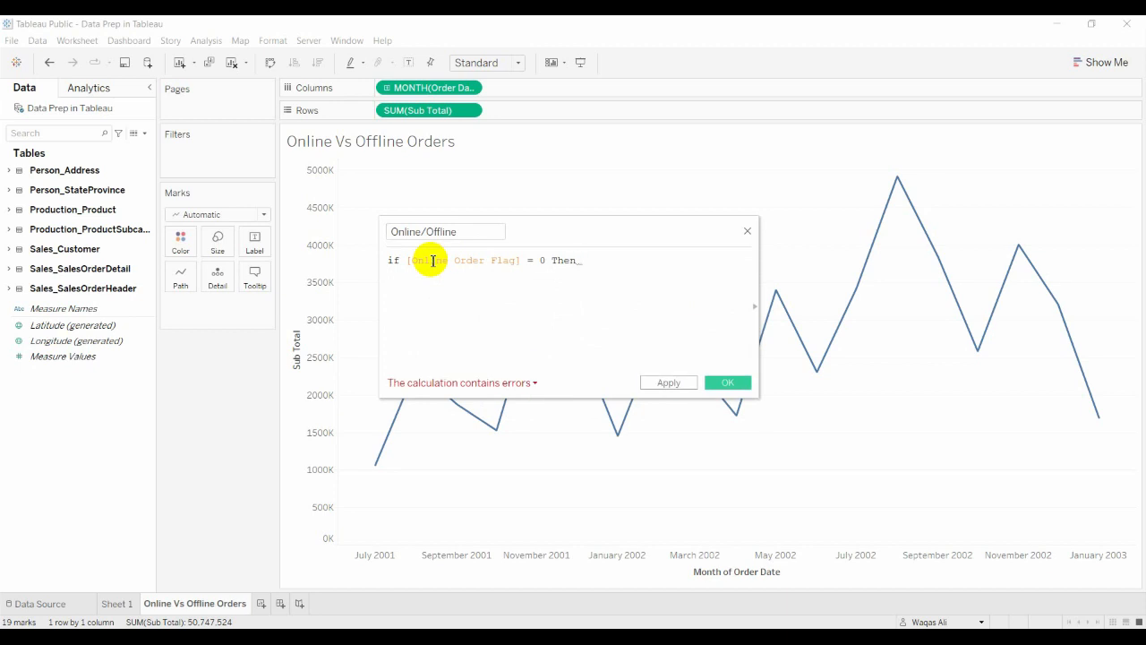
type(" \"")
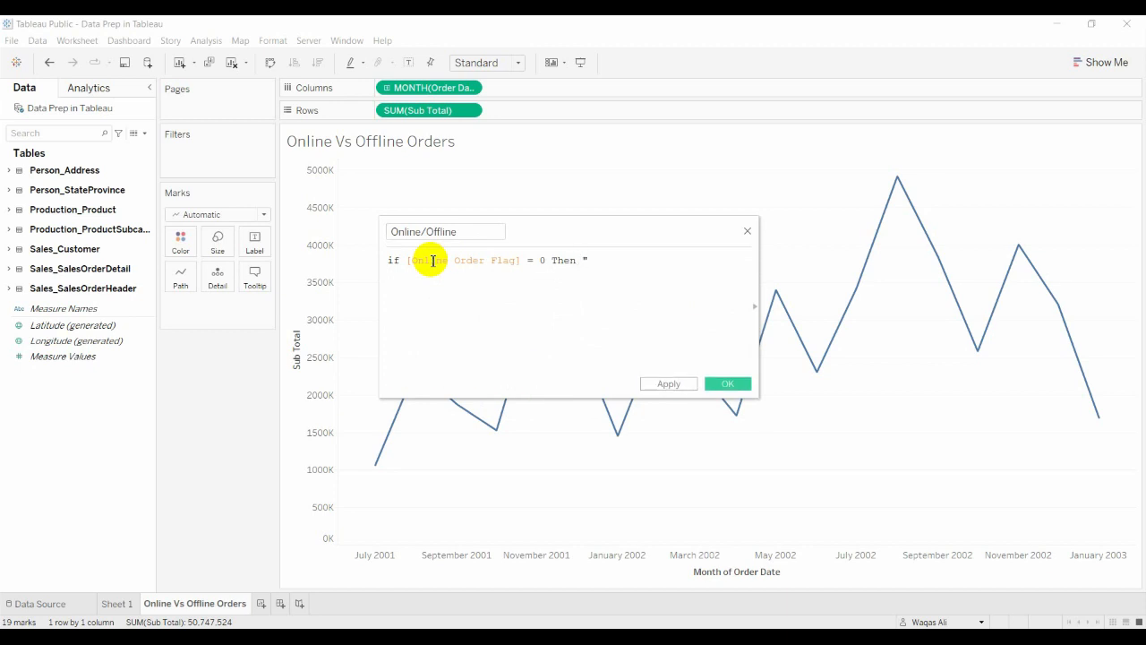
type("Online\"")
Complete the formula with ELSEIF [Online Order Flag] = -1 then "Offline" and a closing End line, and save the calculated field.
key("Return")
type("el")
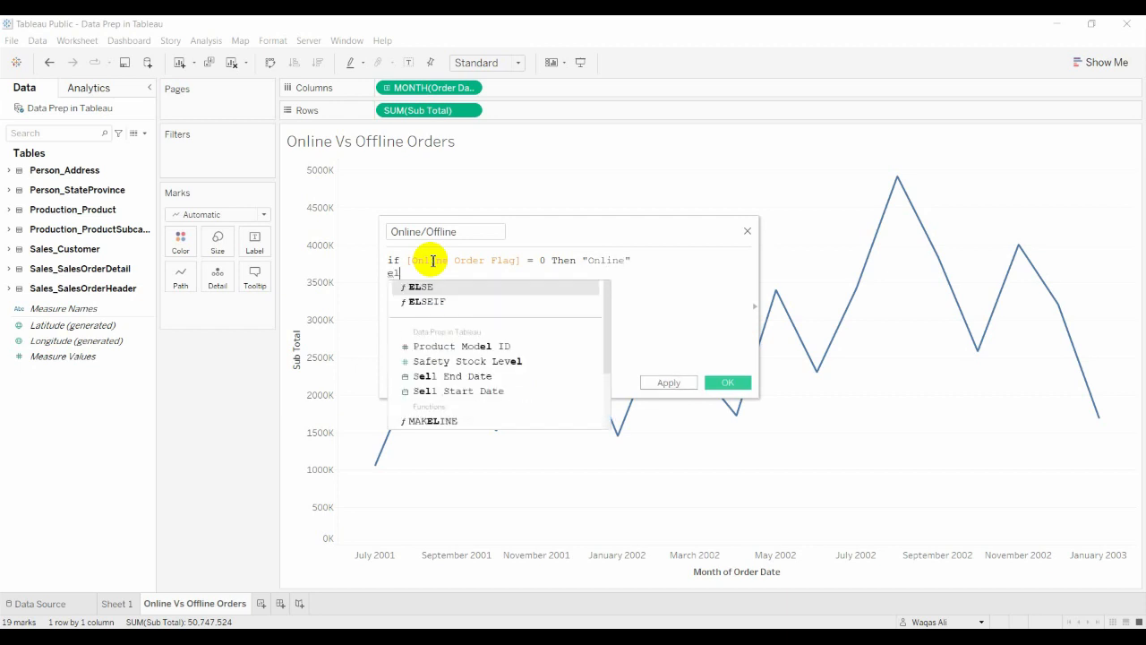
key("Down")
key("Return")
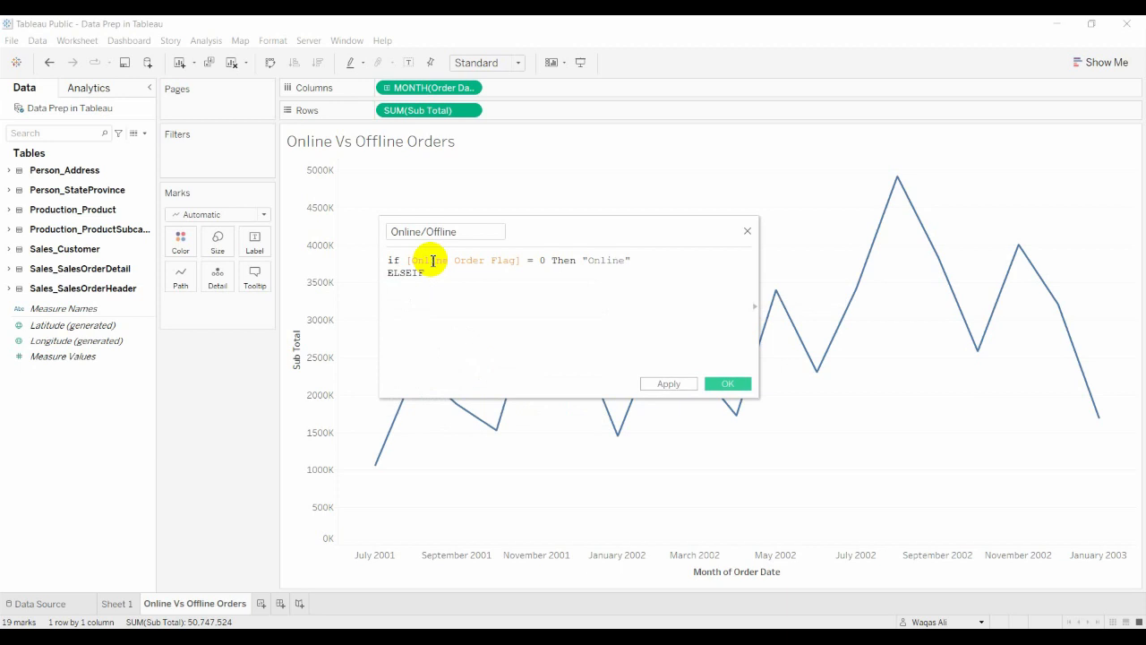
type("[on")
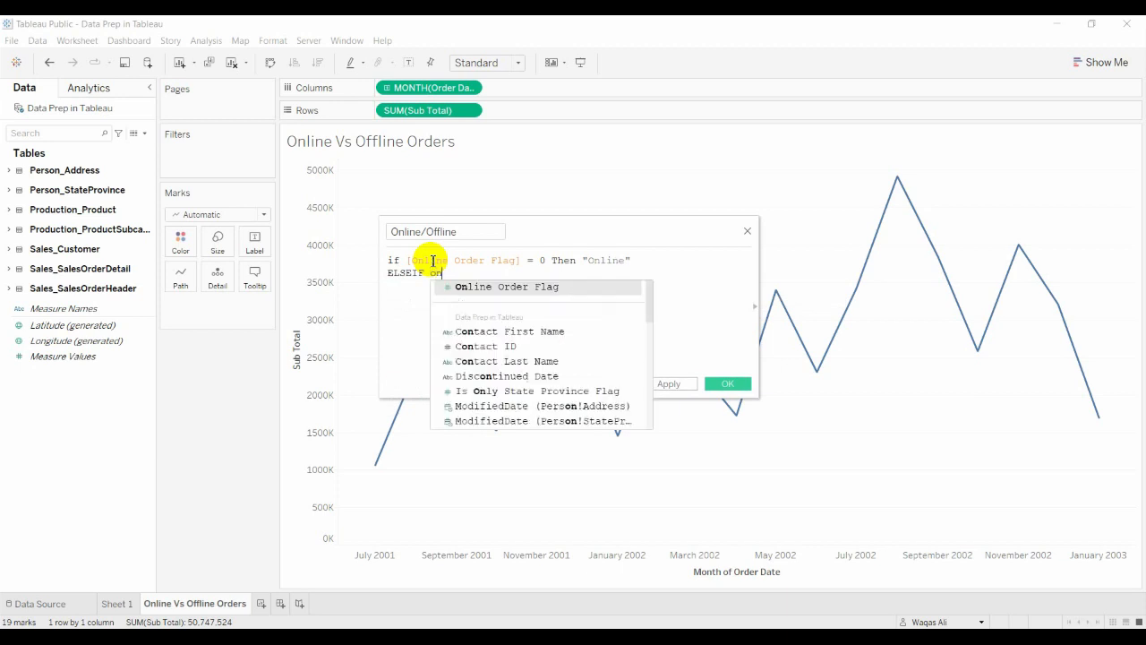
key("Return")
type("= ")
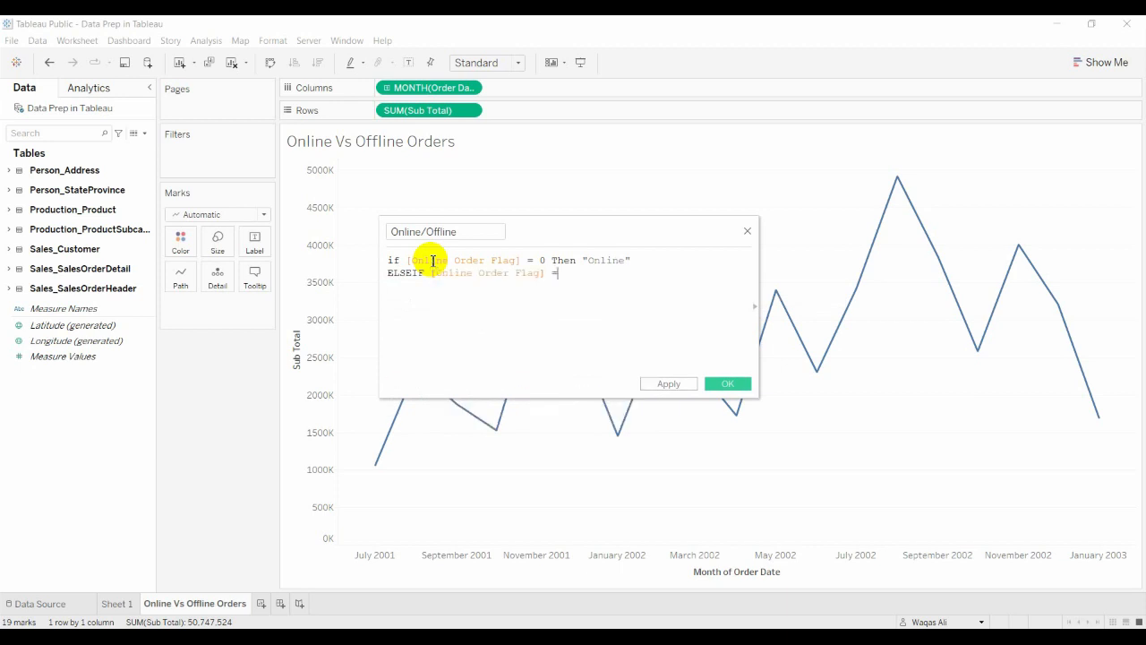
type("-1 then \"Offline\"")
key("Return")
type("End")
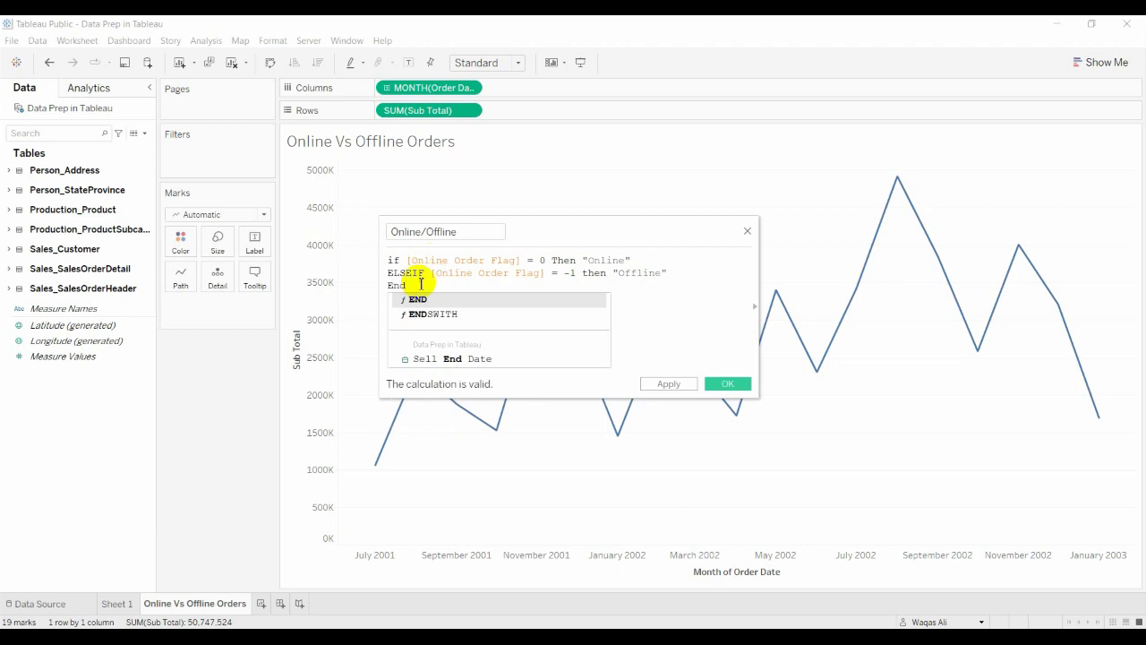
left_click(427, 292)
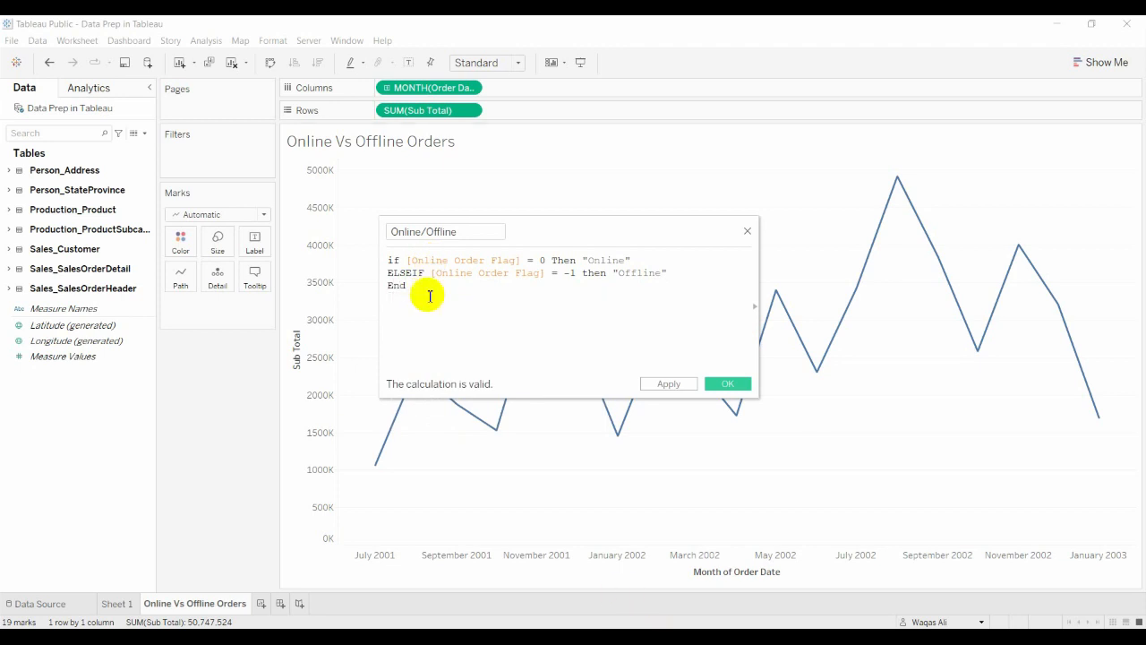
left_click(736, 385)
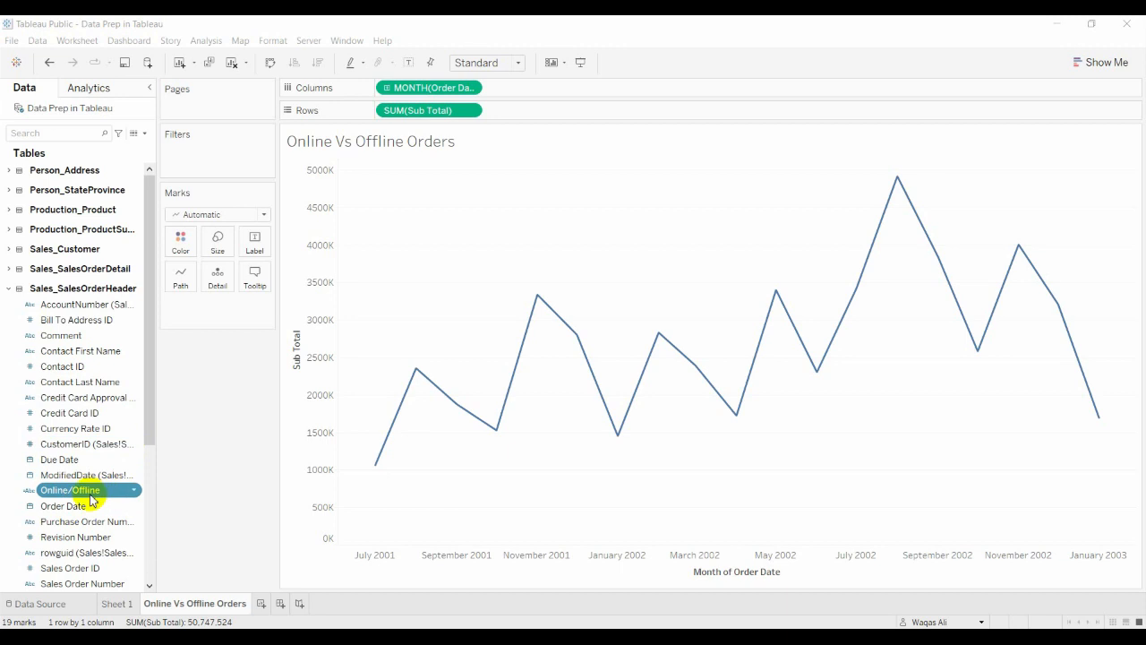
Color the chart lines by Online/Offline, and search the fields for "total" to label the marks with Total Due.
left_click_drag(90, 498, 181, 247)
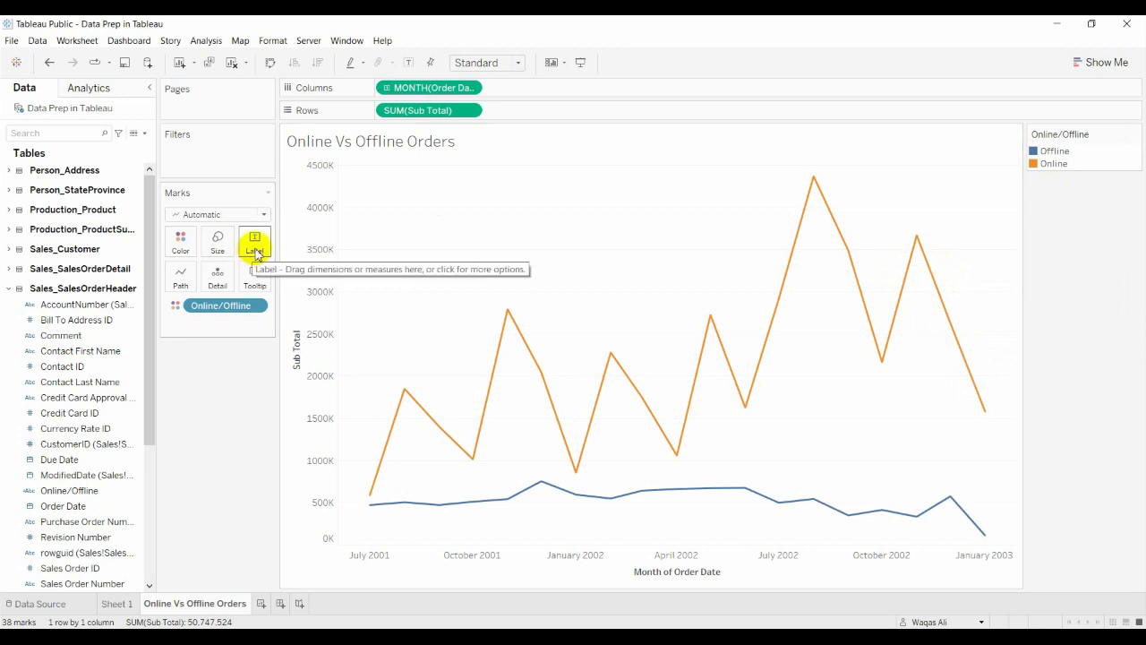
left_click(85, 134)
type("t")
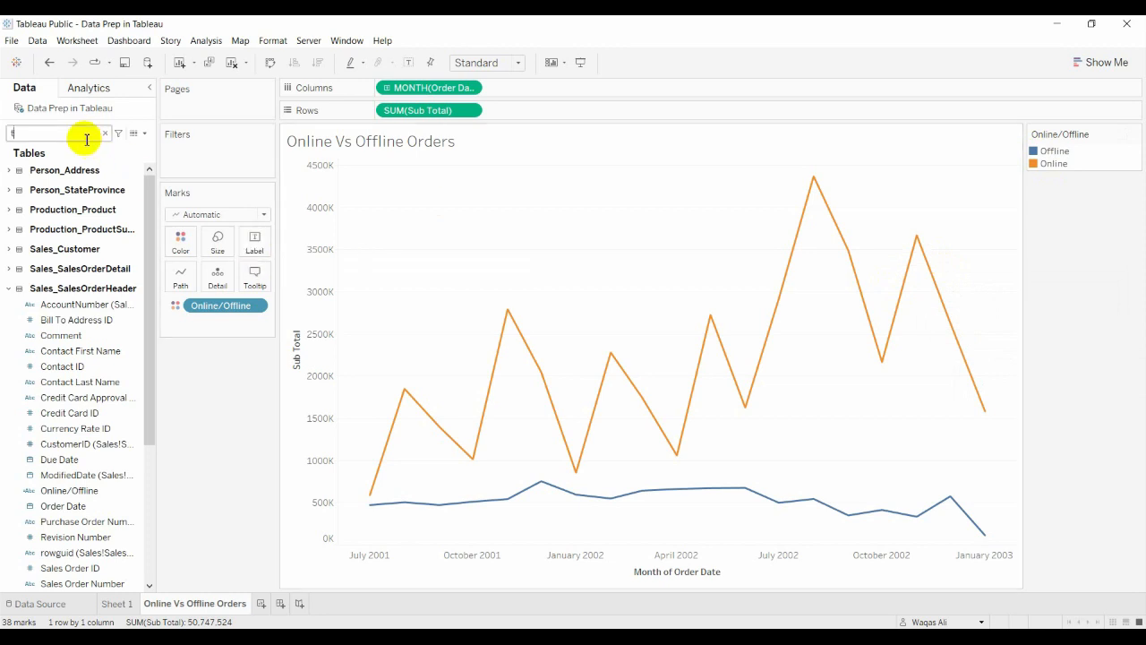
type("ot")
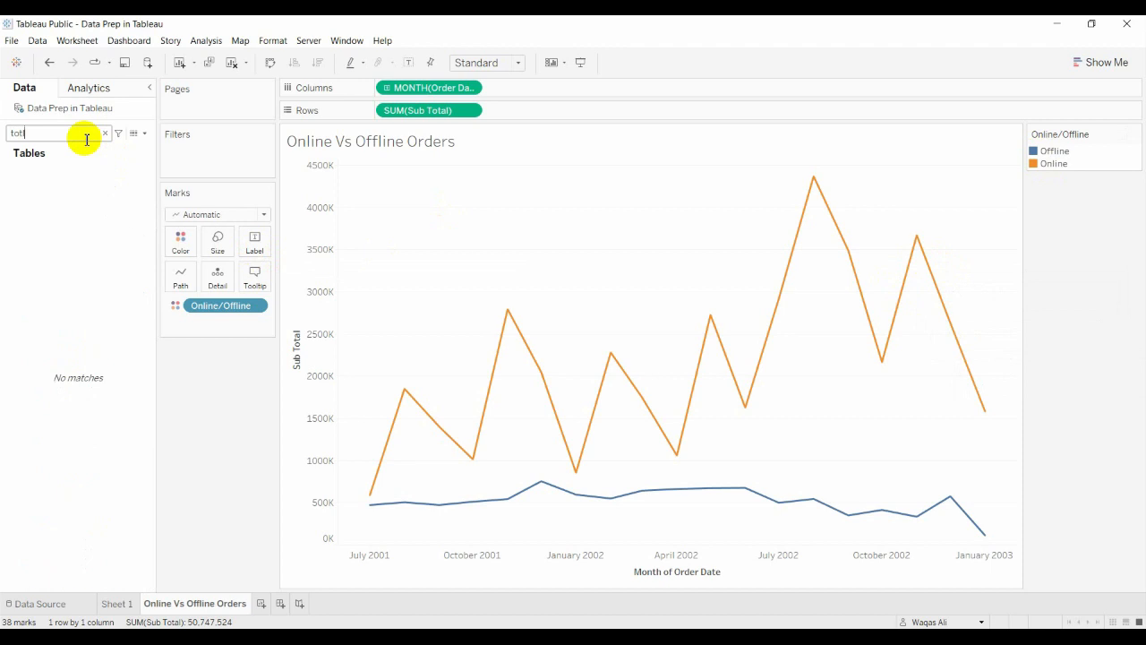
type("al")
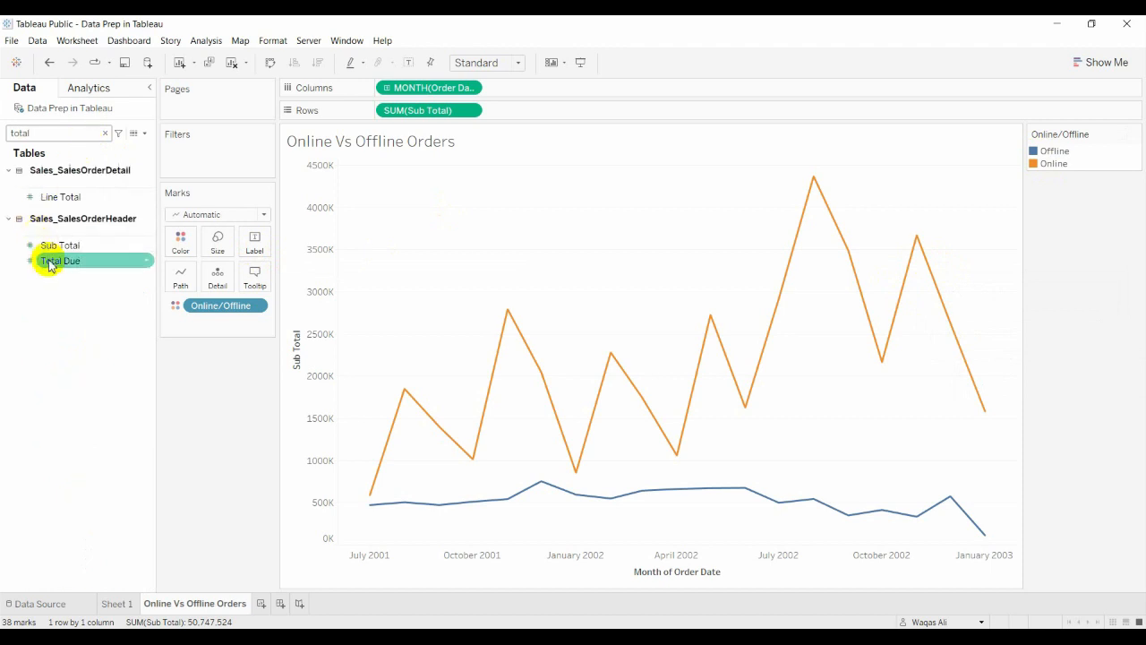
left_click_drag(49, 265, 252, 251)
mouse_move(500, 309)
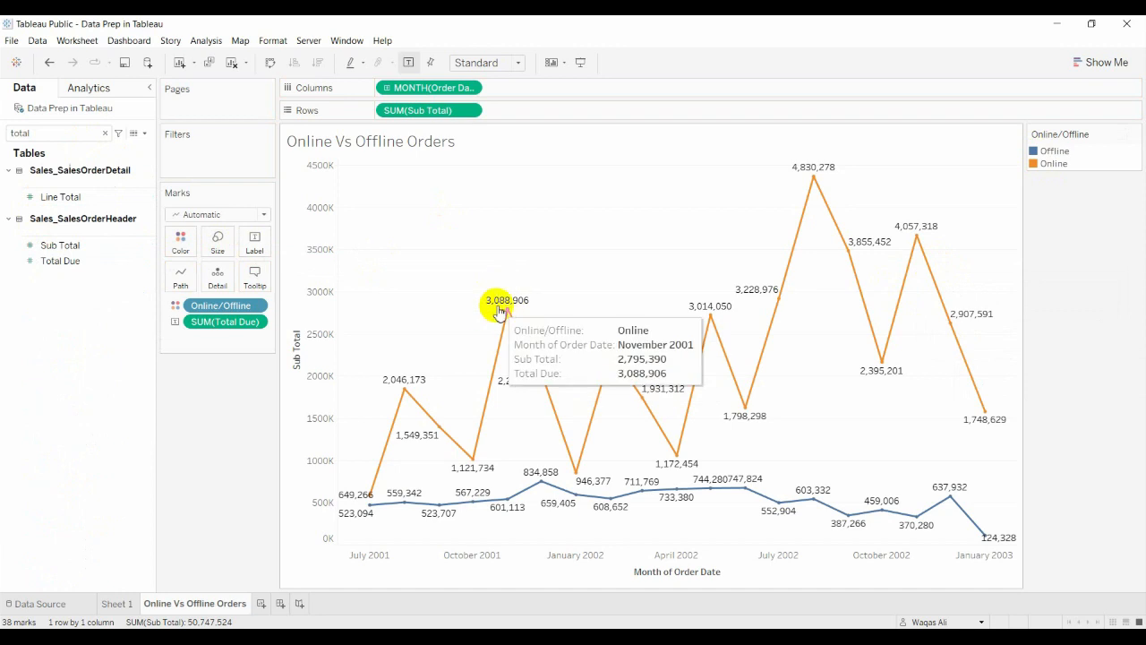
Restrict the Total Due mark labels to the Min/Max values.
left_click(256, 250)
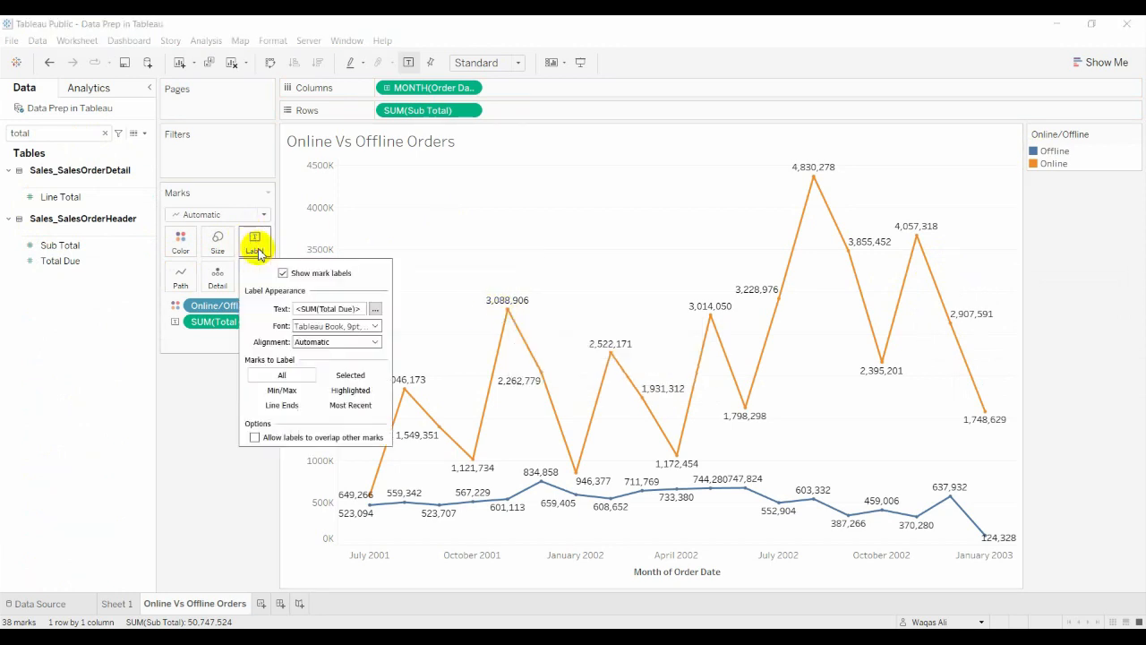
left_click(280, 391)
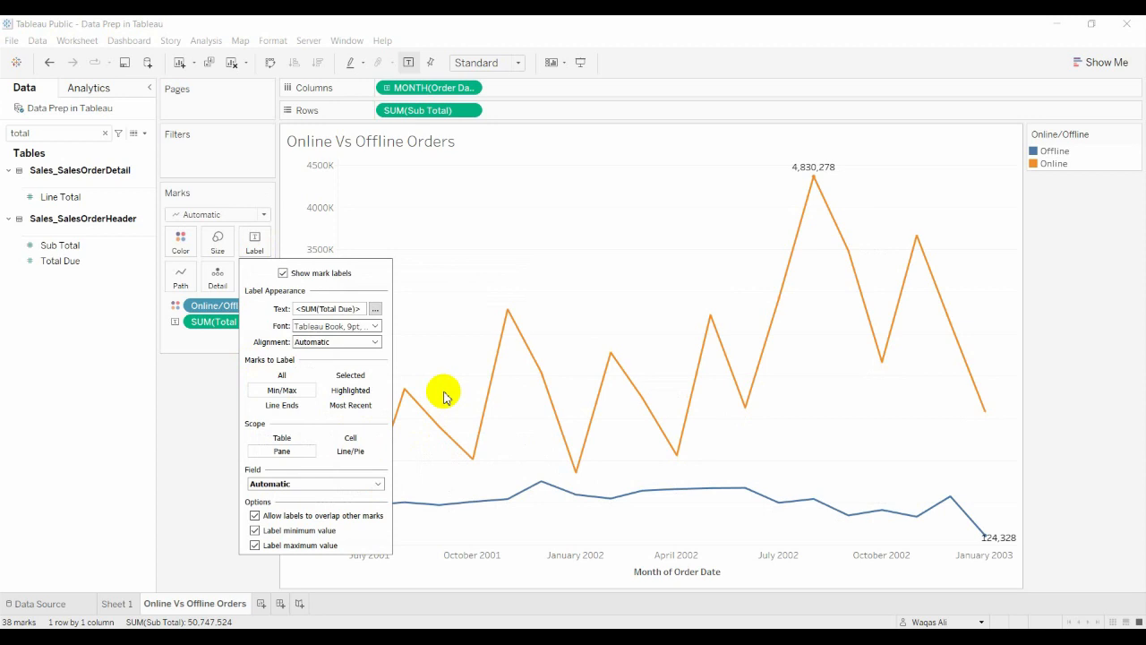
left_click(499, 304)
mouse_move(823, 170)
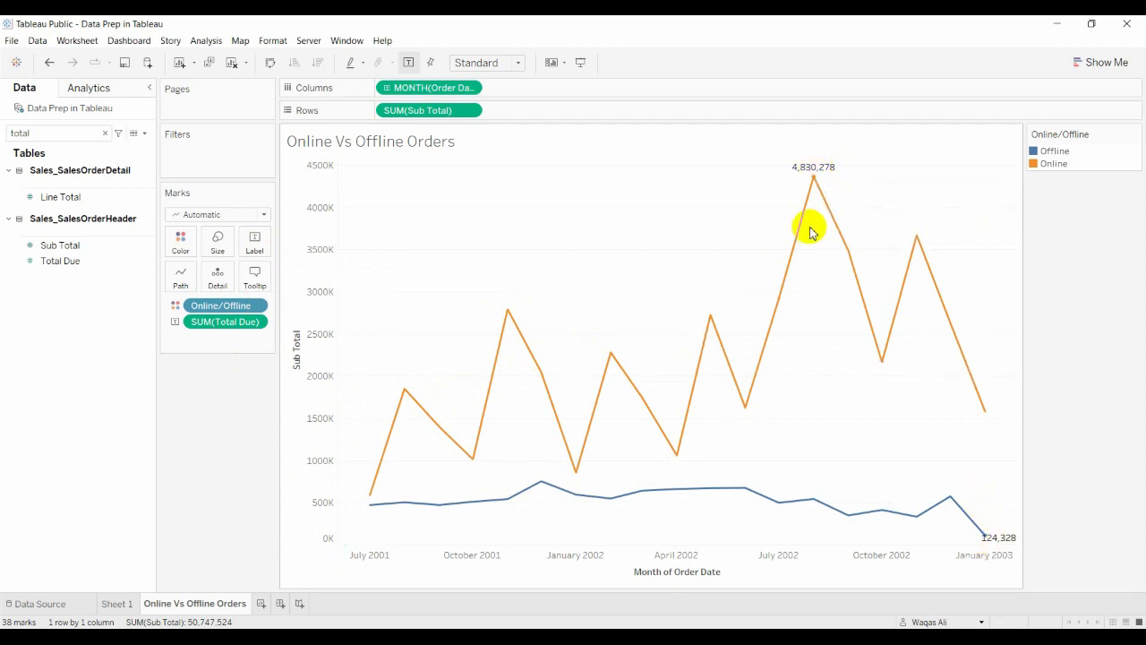
mouse_move(811, 190)
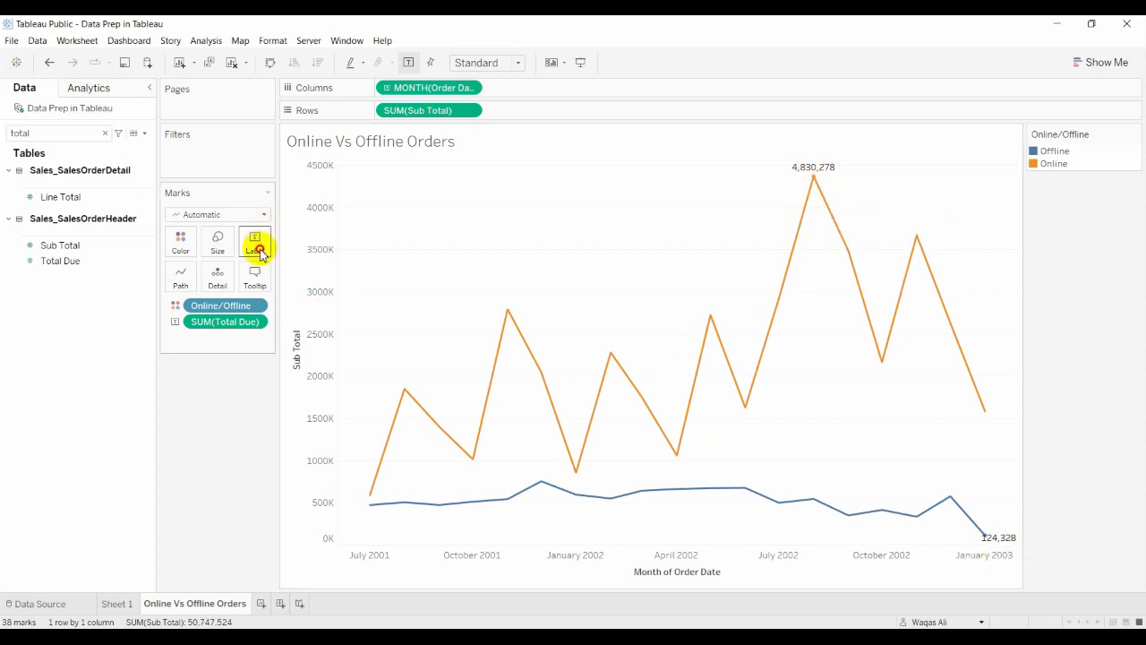
Set the scope of the minimum and maximum labels to Line/Pie so each line is labelled separately.
left_click(258, 251)
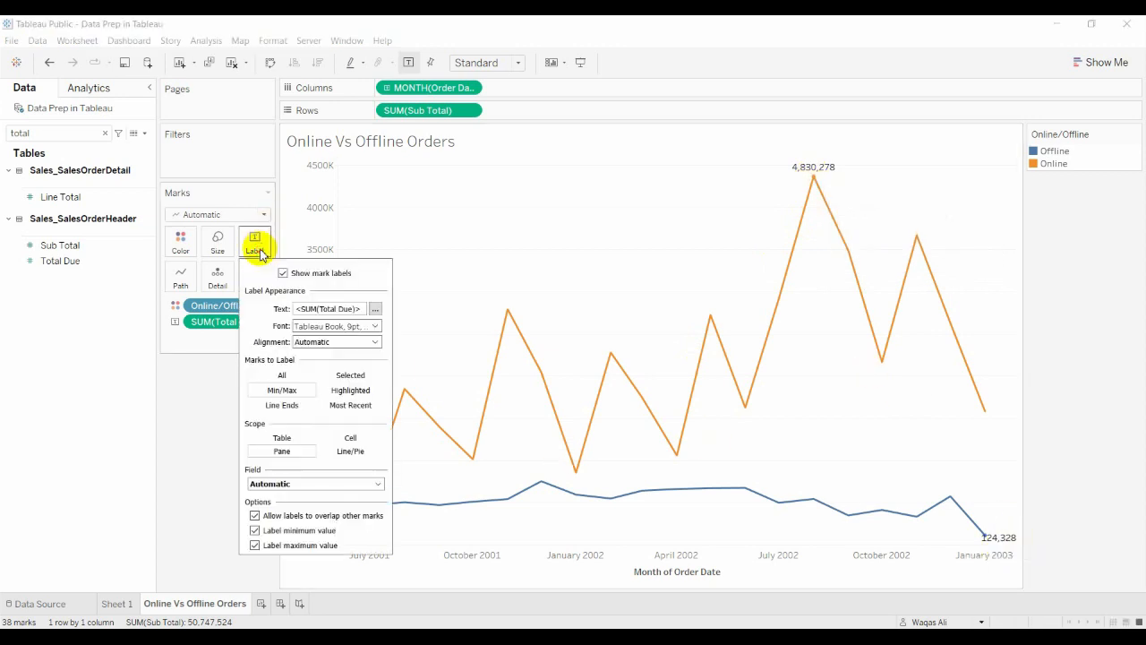
left_click(357, 456)
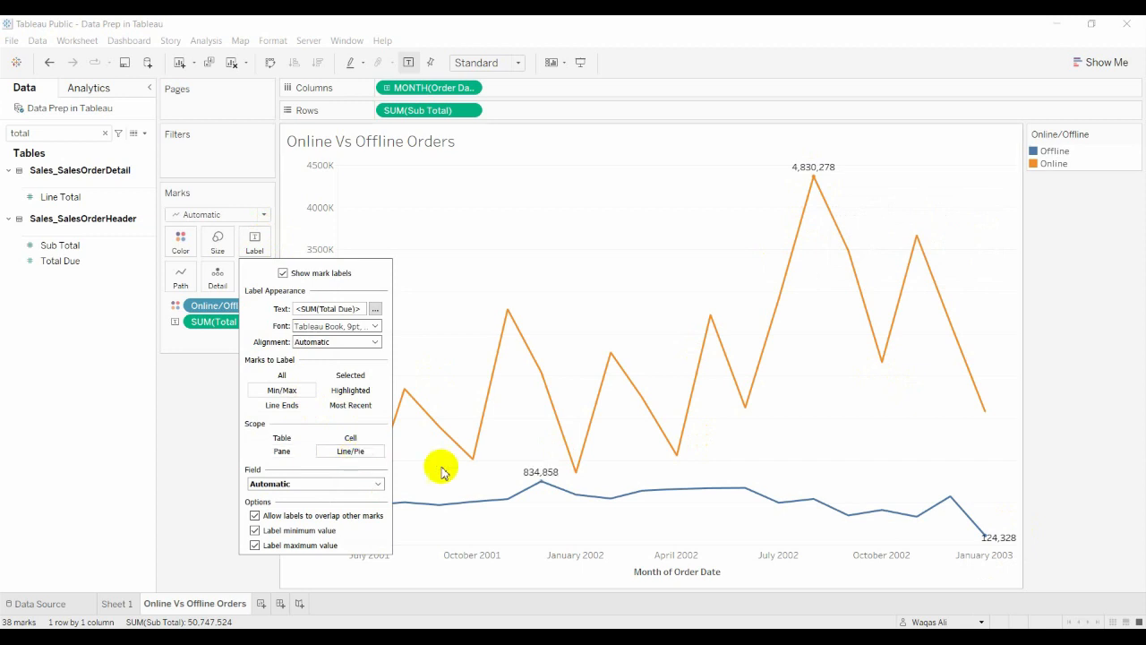
mouse_move(355, 499)
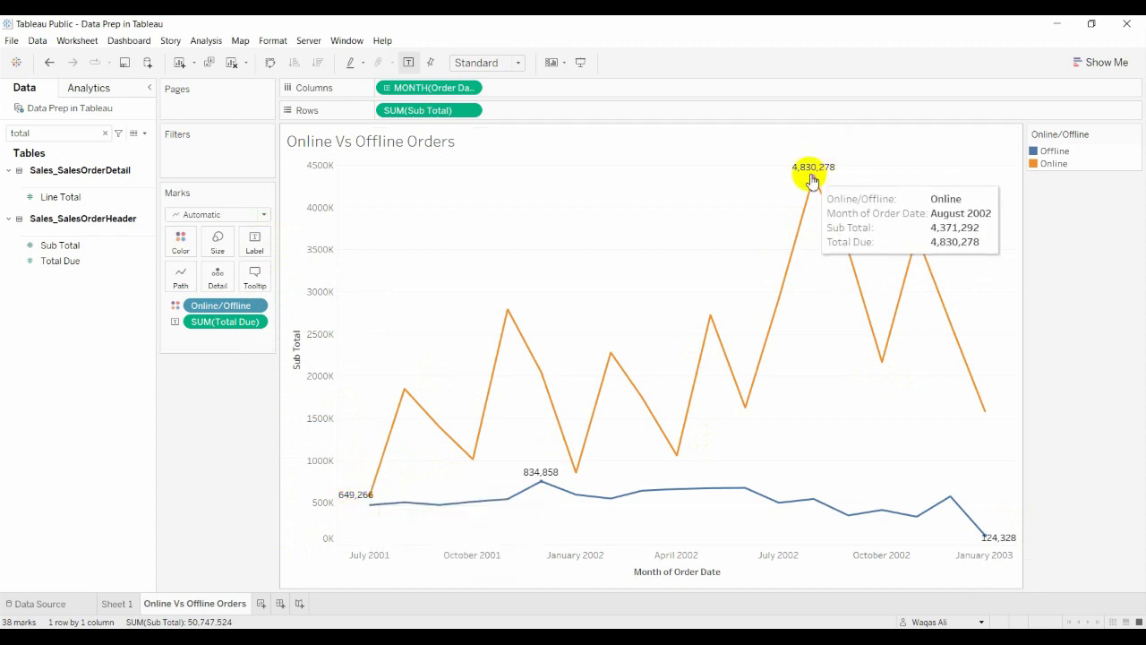
mouse_move(549, 477)
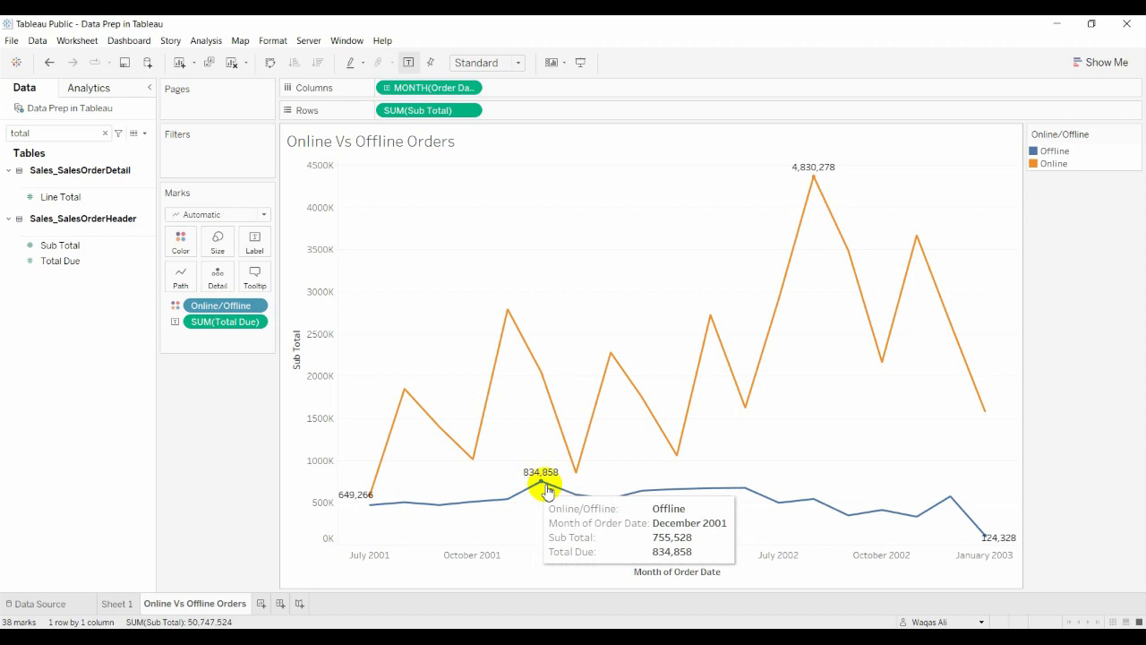
mouse_move(985, 536)
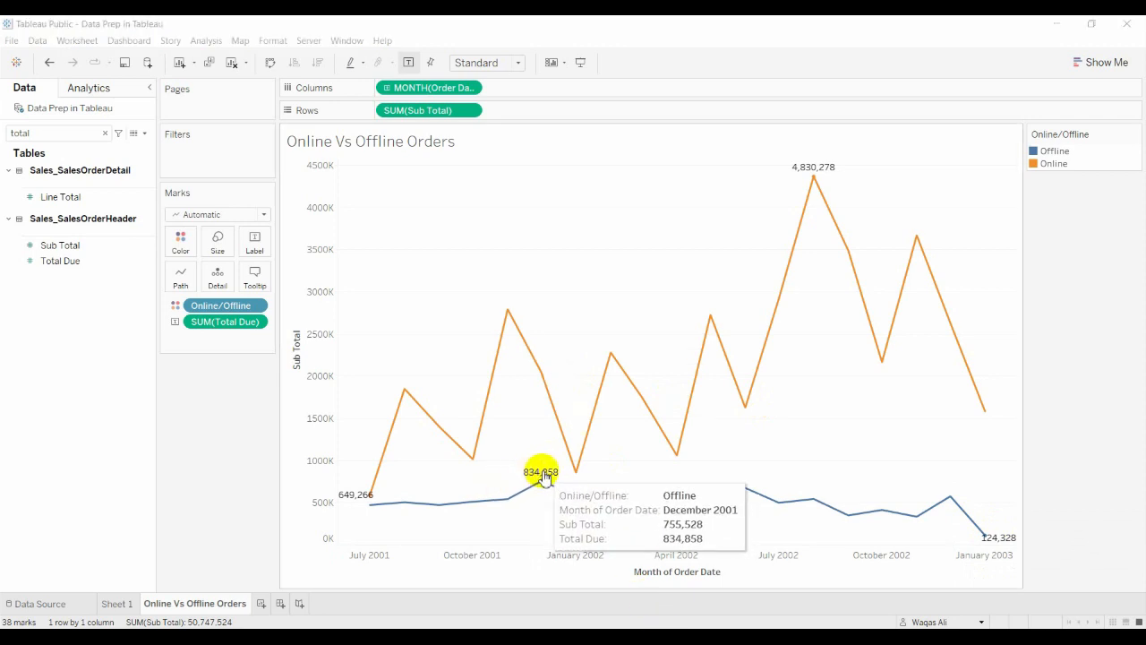
Format the Total Due label numbers as Currency (Custom) with 1 decimal place.
left_click(257, 323)
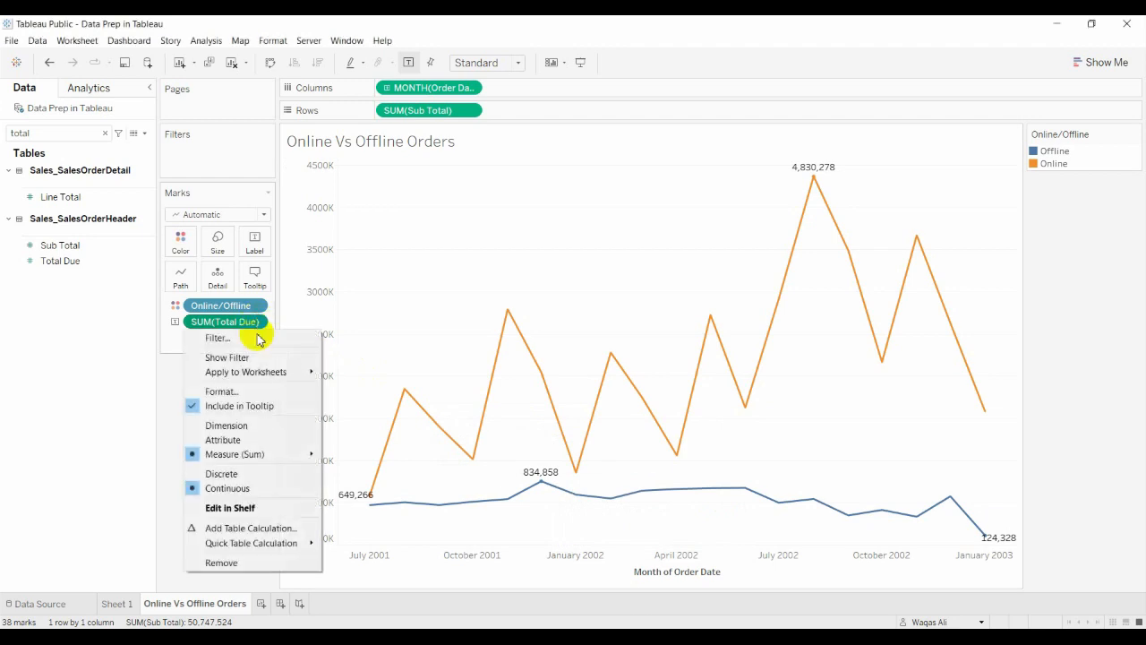
left_click(261, 394)
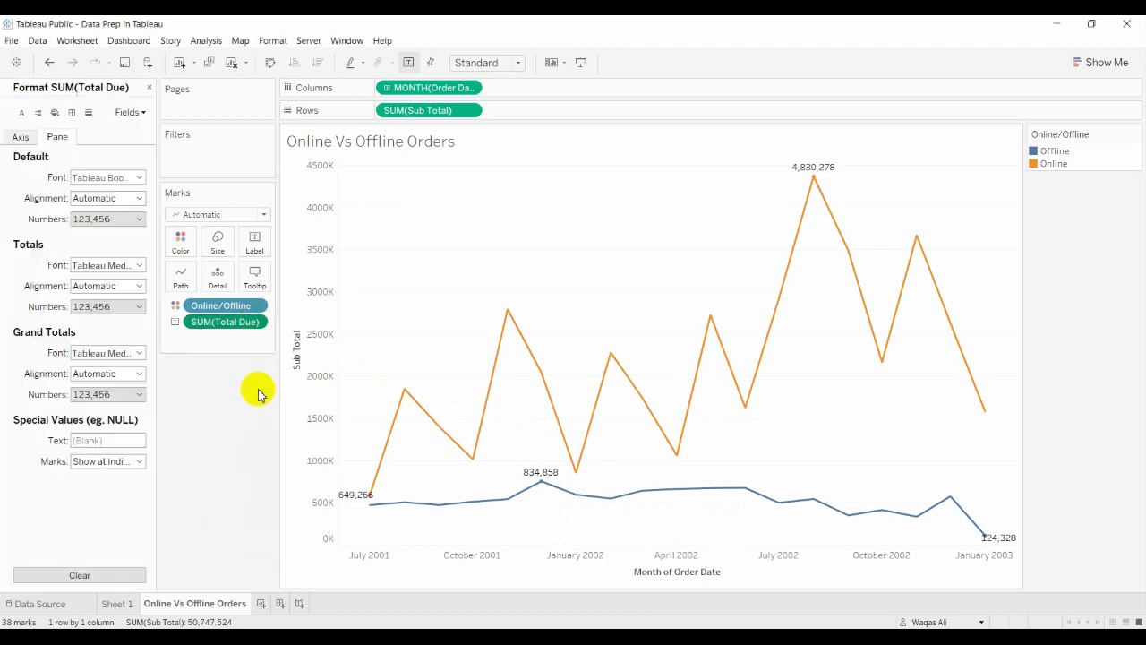
left_click(139, 220)
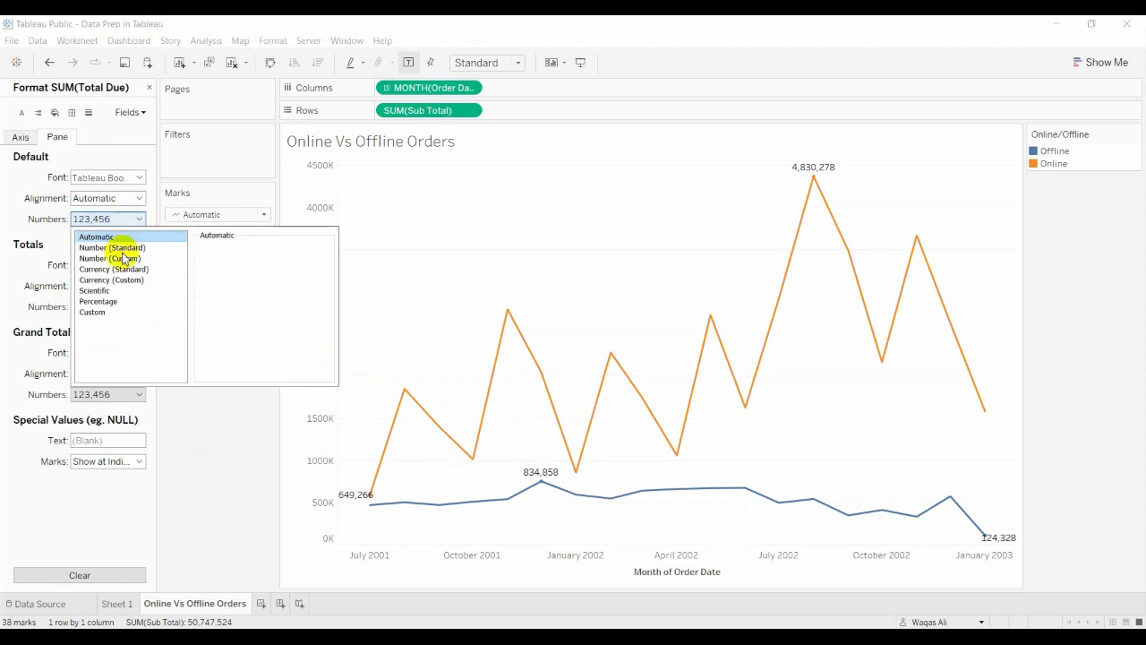
left_click(123, 280)
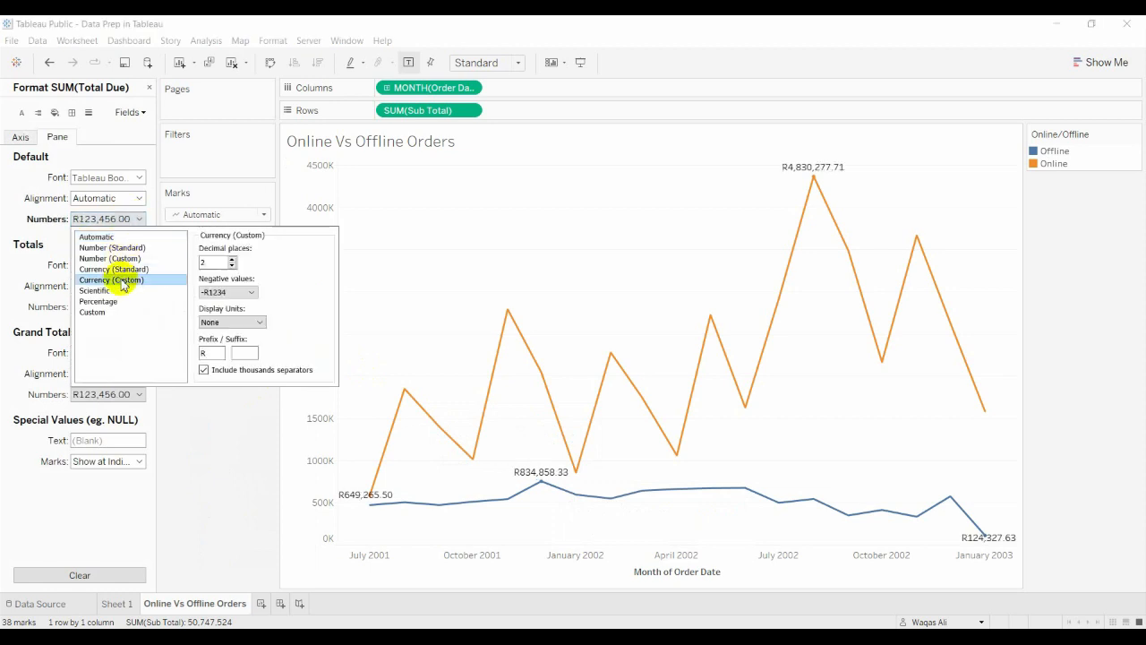
left_click(232, 265)
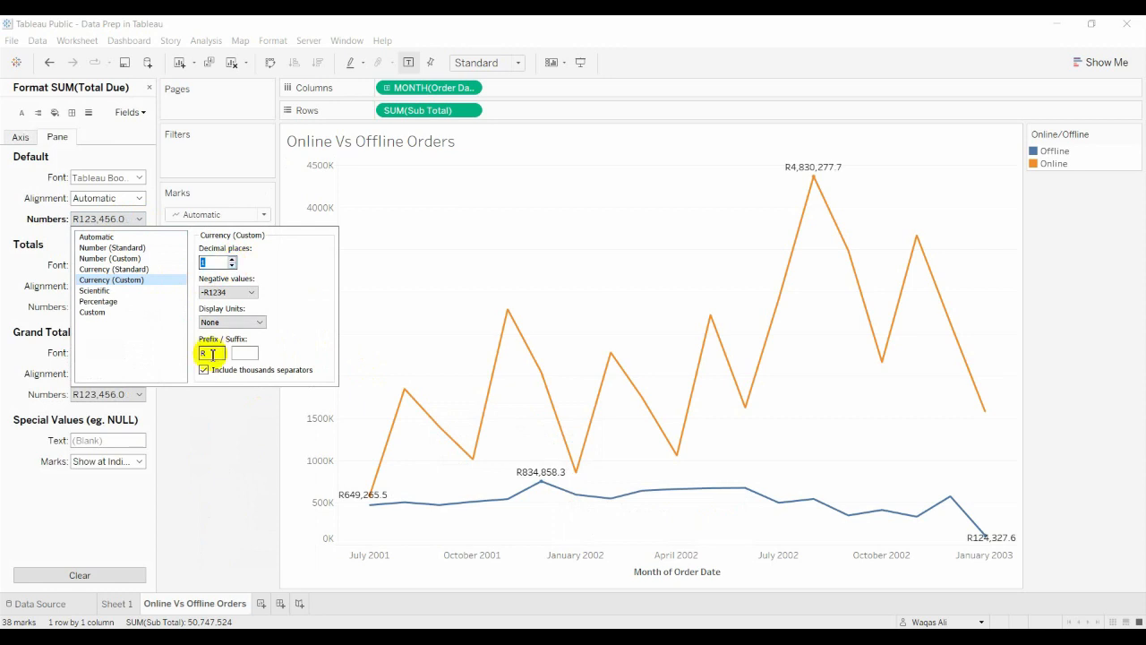
Set the Total Due labels' display units to Millions (M) and their currency prefix to $.
left_click(260, 322)
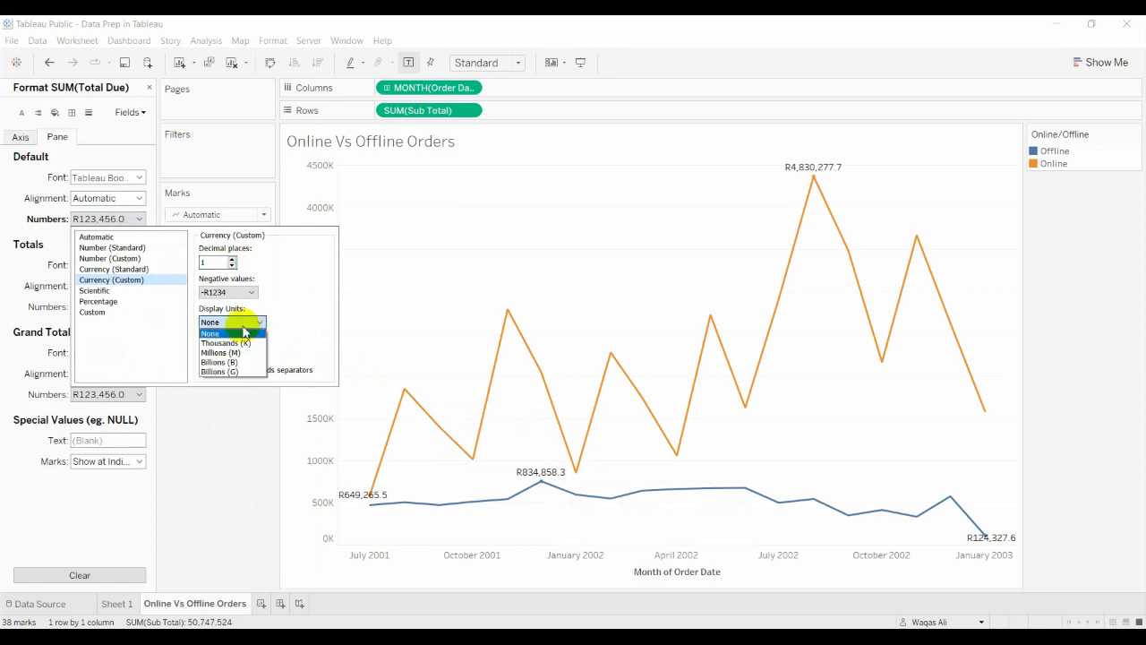
left_click(224, 353)
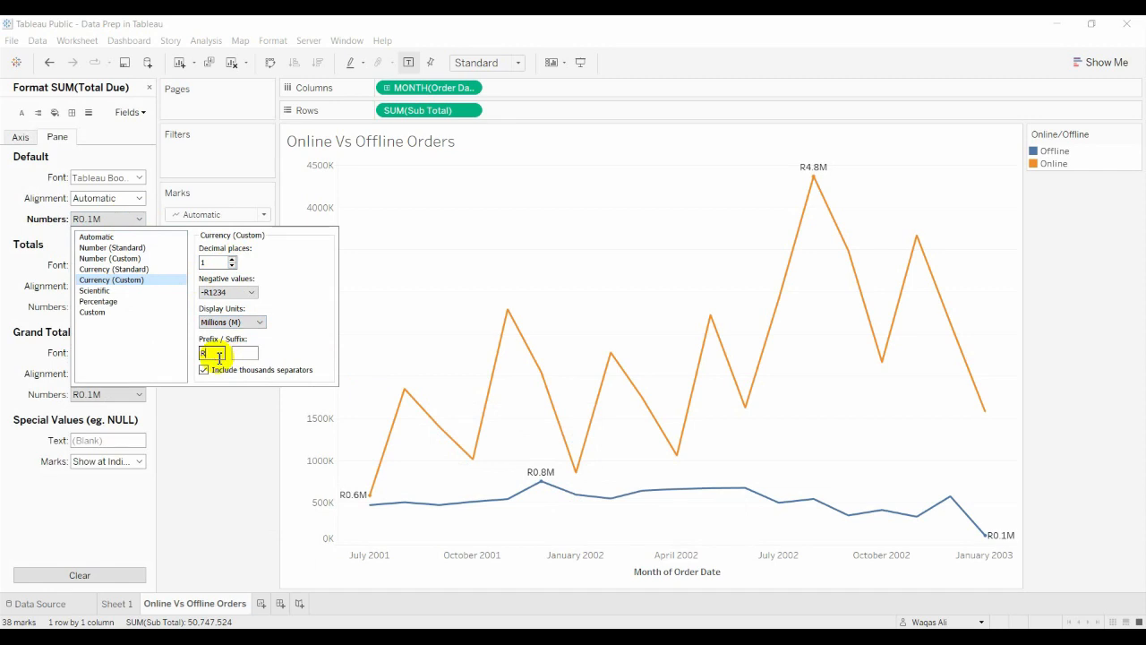
key("BackSpace")
type("$")
left_click(240, 430)
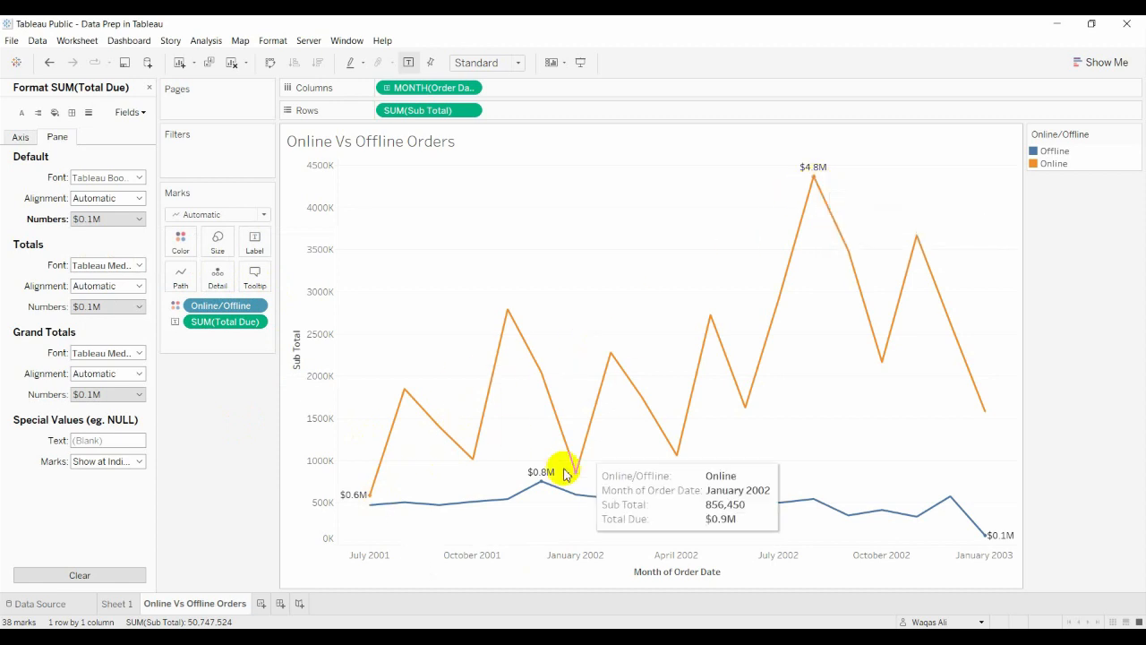
mouse_move(546, 480)
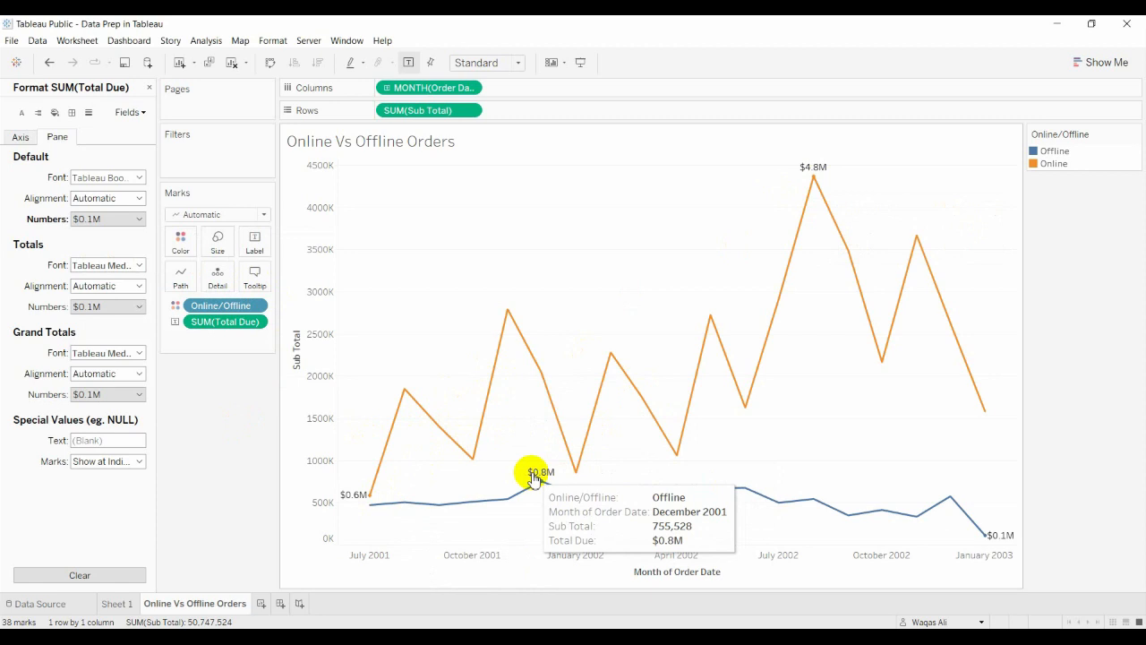
Center the worksheet title and add a second line reading "Jul 2001 - Jan 2003" below the sheet name.
double_click(404, 143)
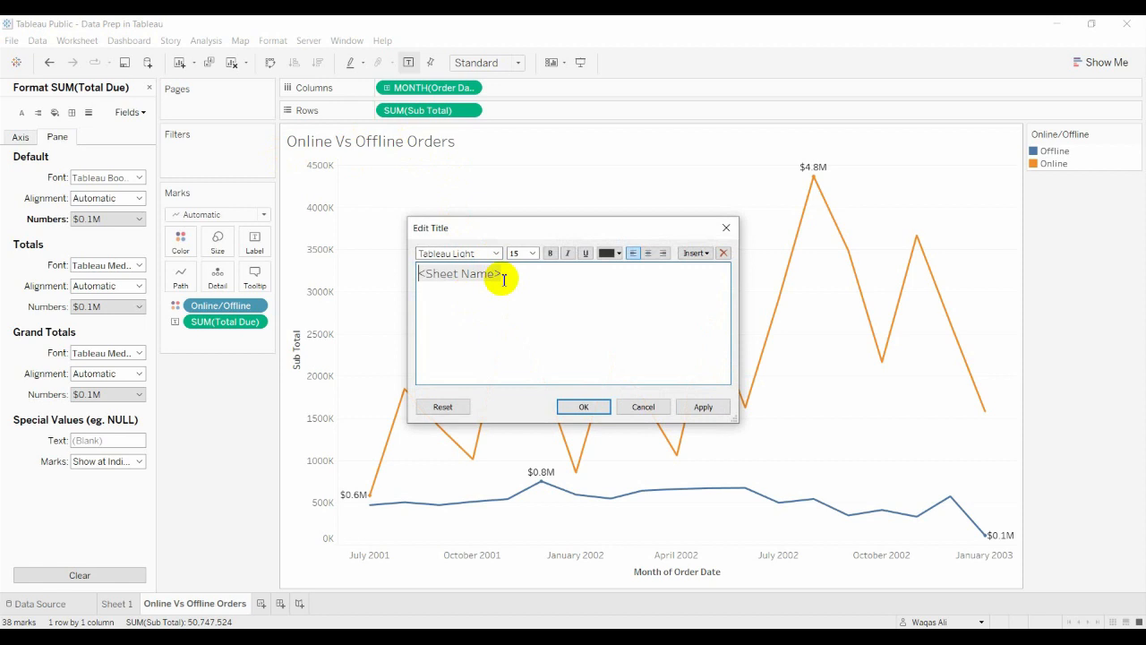
left_click_drag(504, 280, 435, 281)
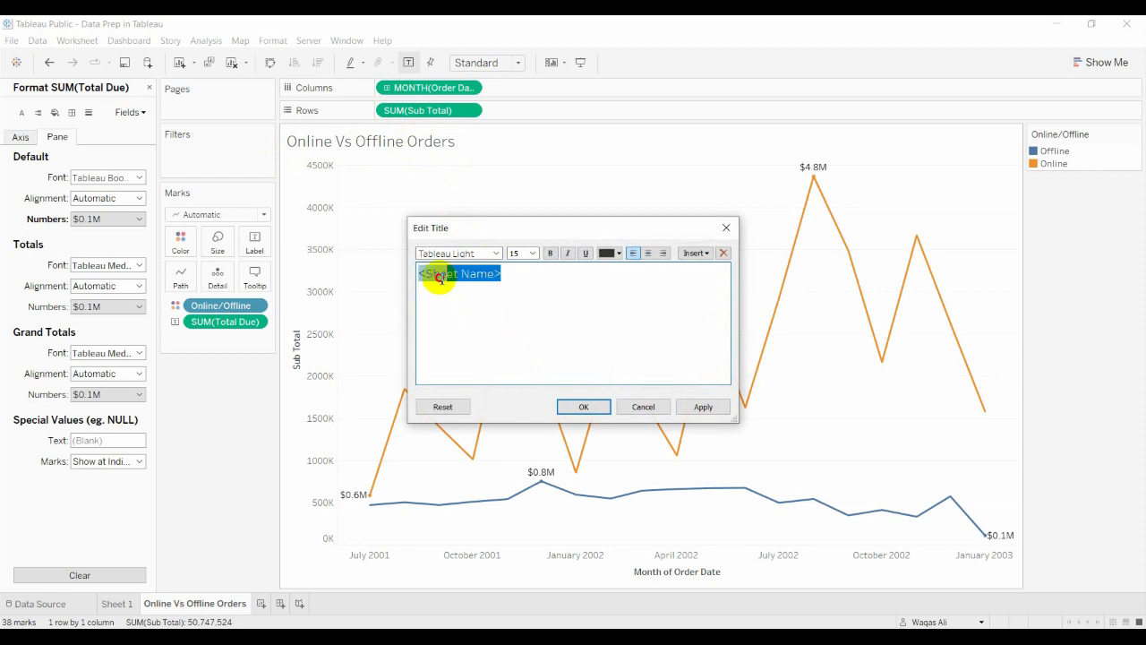
left_click(648, 252)
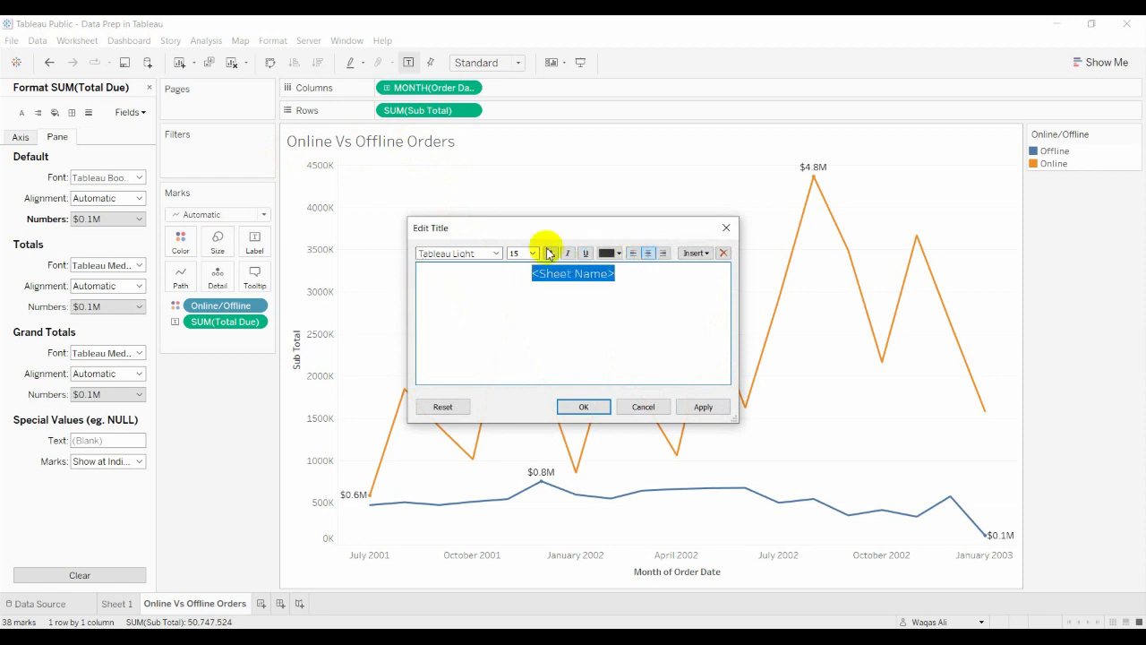
left_click(641, 278)
key("Return")
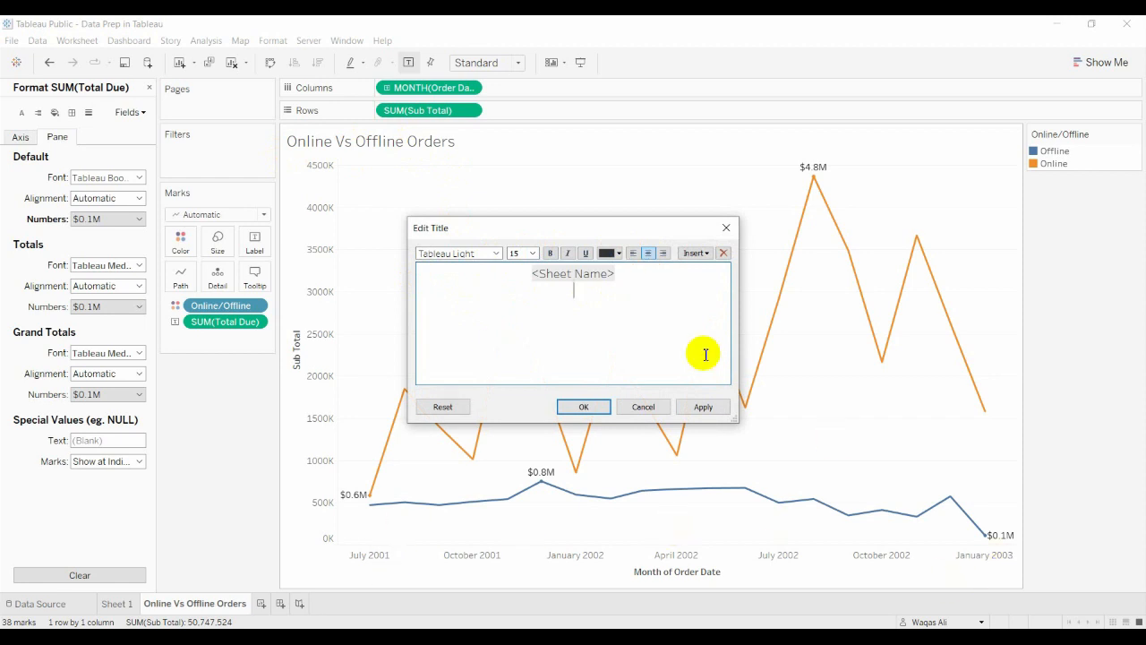
type("Jul 2001 - Jan 2003")
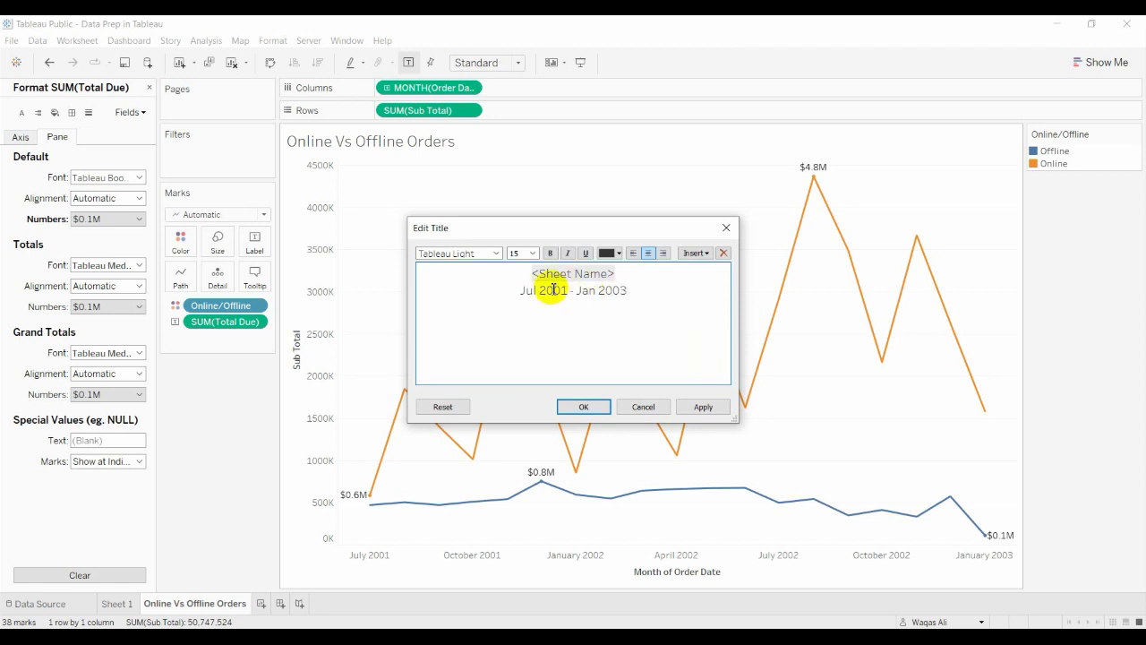
Set the date range line of the title to font size 10 and apply the title changes.
left_click_drag(535, 295, 627, 293)
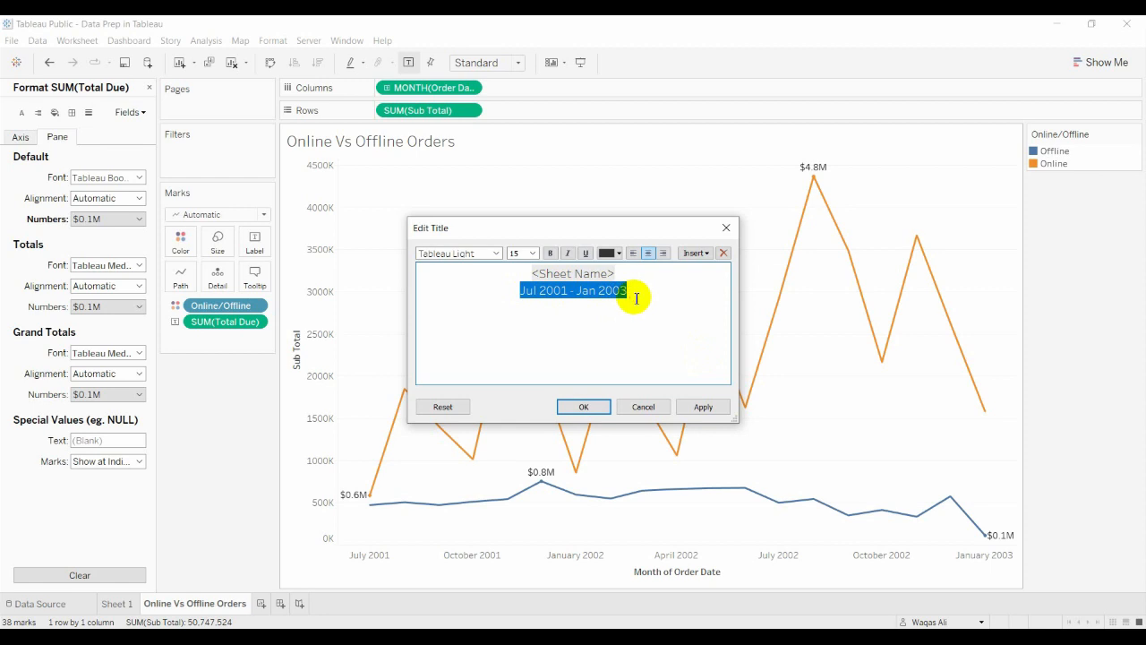
left_click(533, 253)
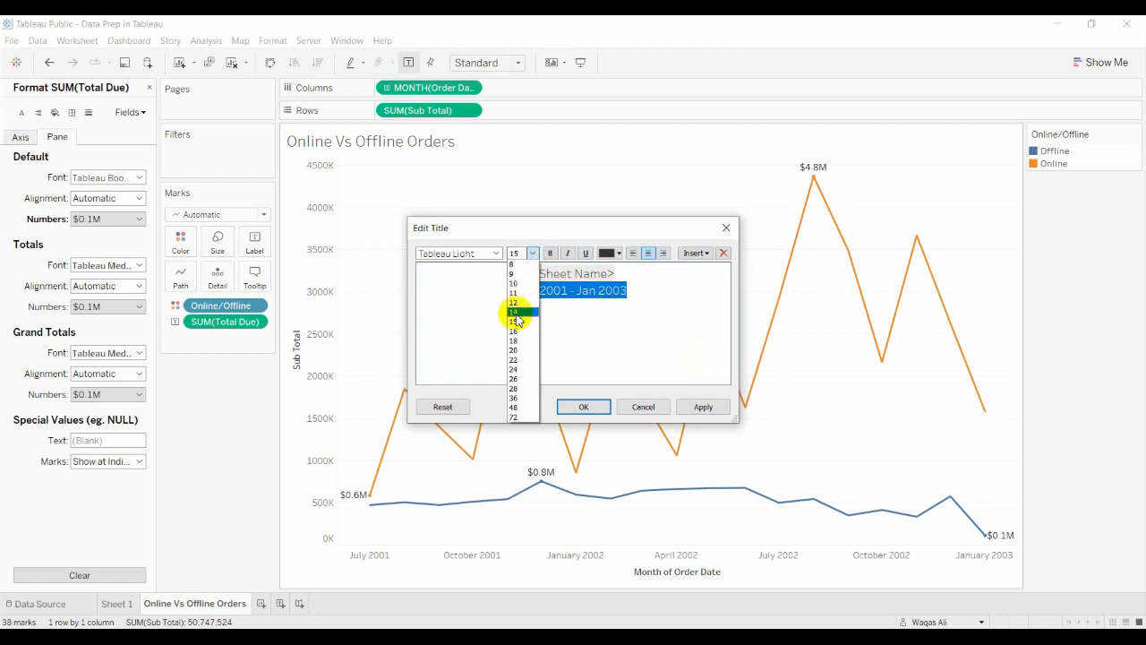
left_click(516, 284)
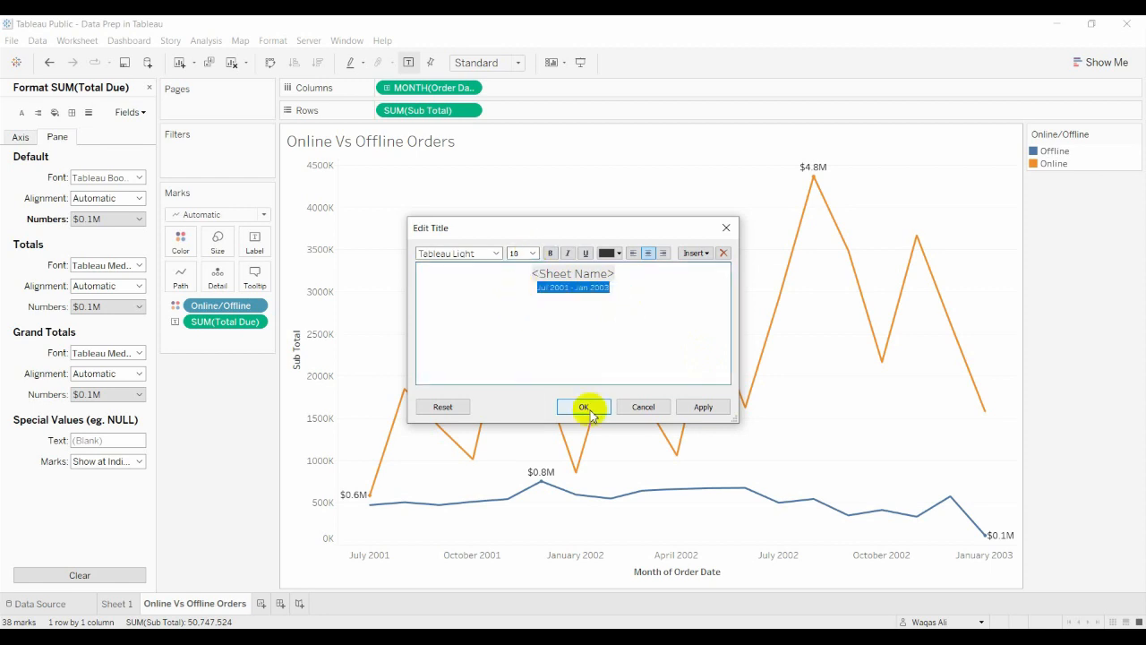
left_click(587, 408)
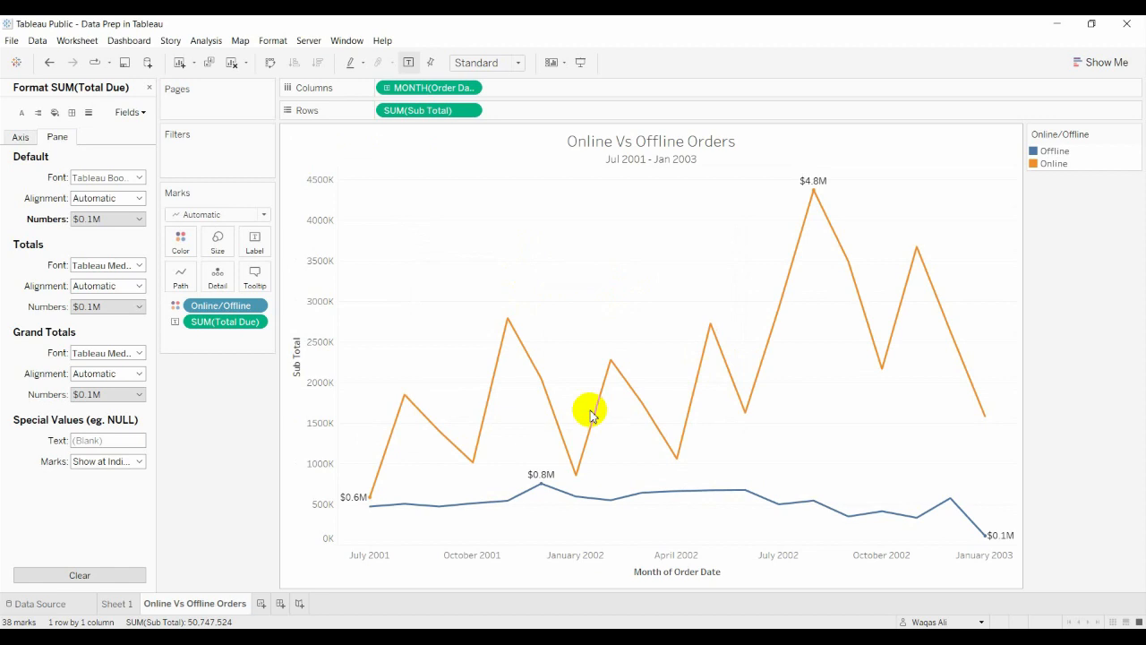
Make the sheet name line of the worksheet title bold.
double_click(587, 150)
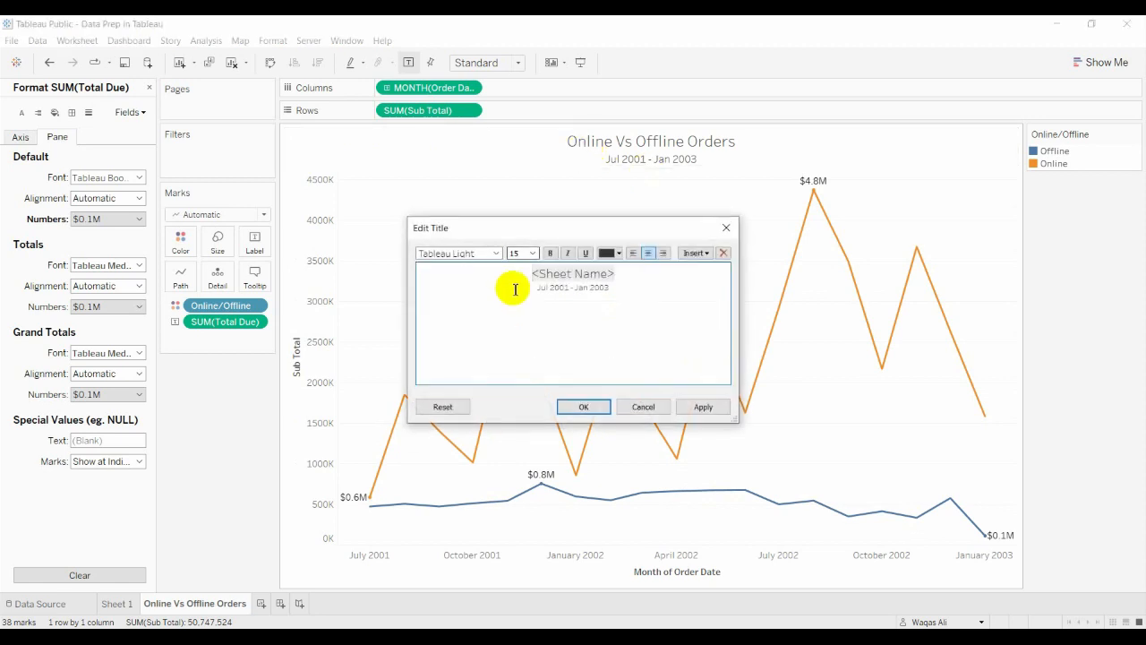
left_click_drag(532, 273, 616, 271)
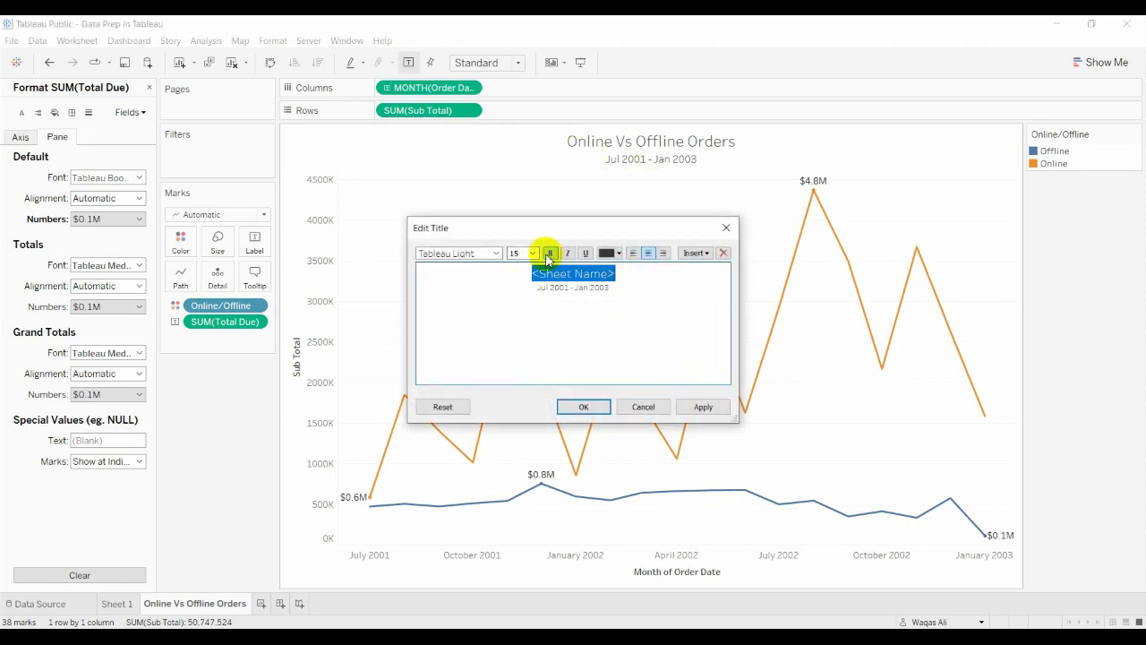
left_click(550, 253)
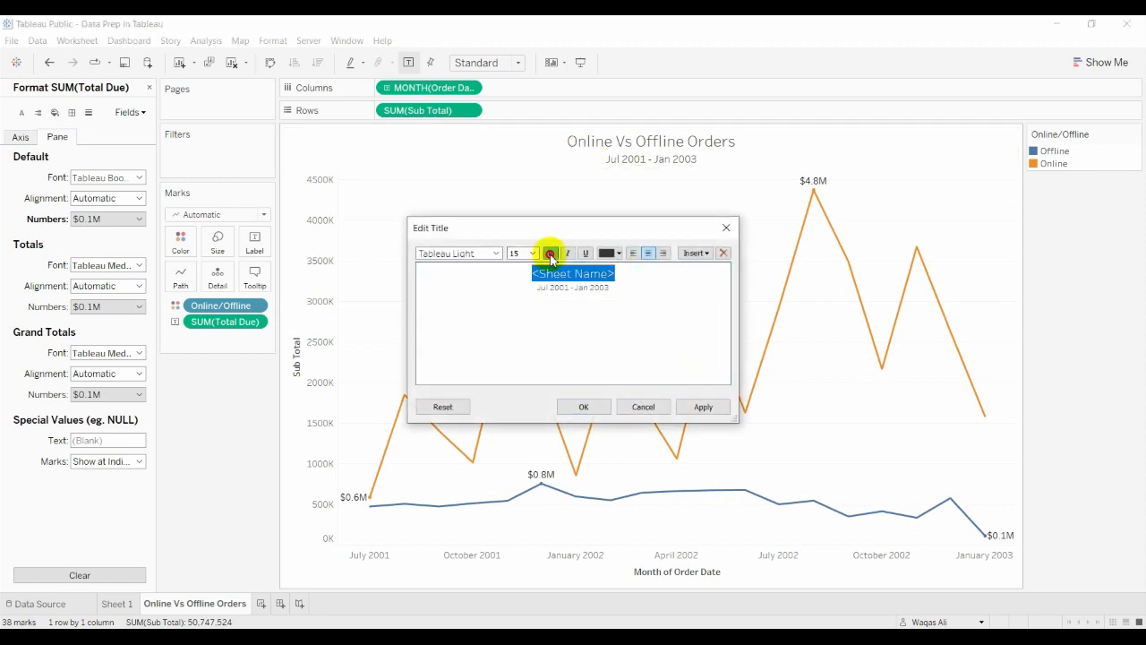
left_click(586, 409)
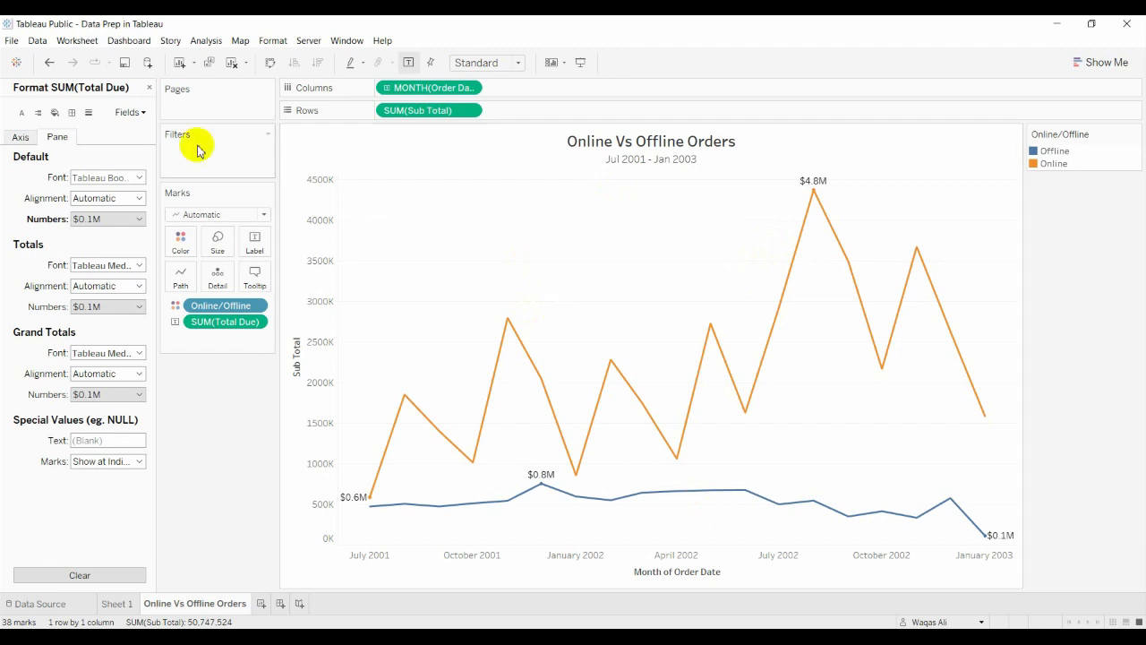
Save the workbook to Tableau Public as a new workbook titled "Online Vs Offline Orders".
left_click(11, 41)
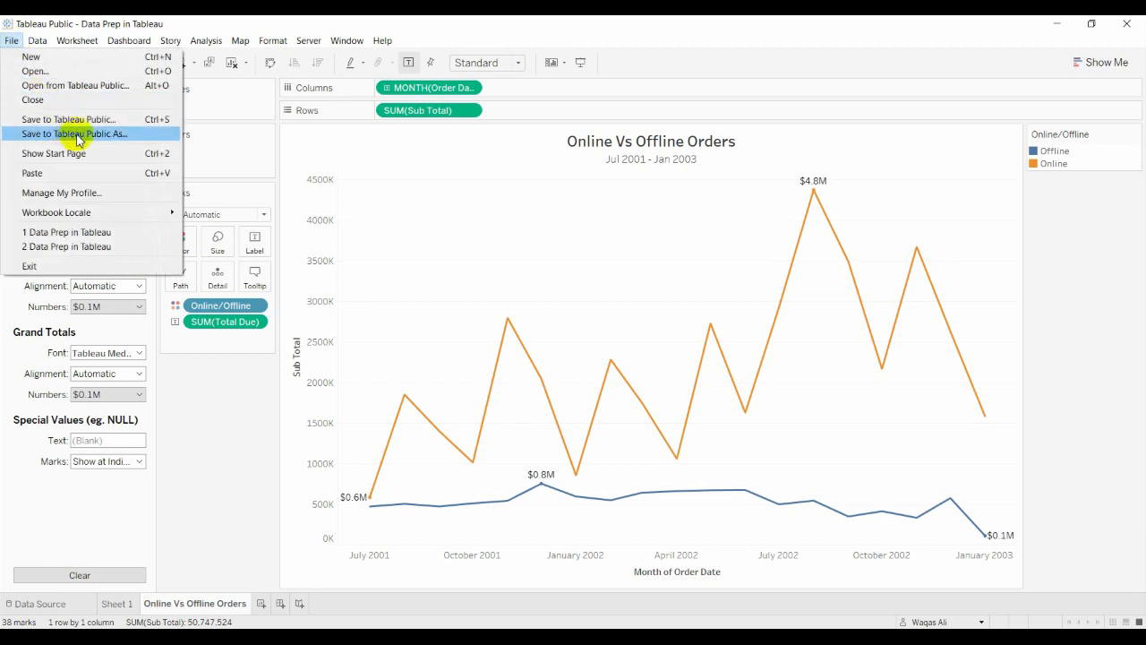
left_click(77, 134)
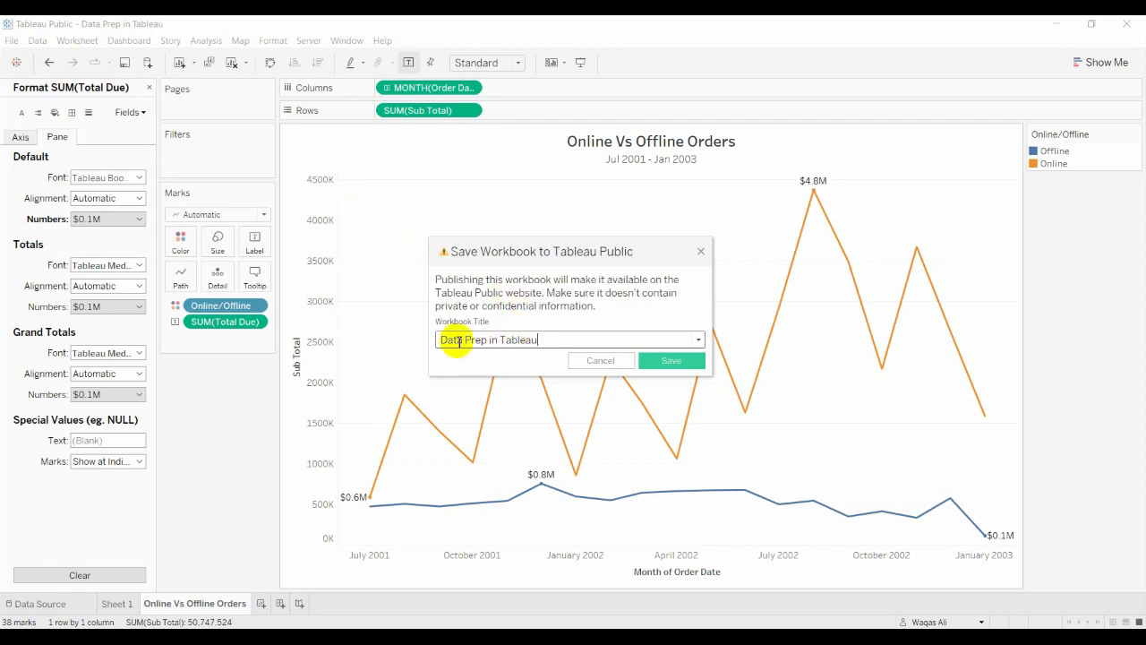
left_click_drag(445, 339, 558, 333)
type("On")
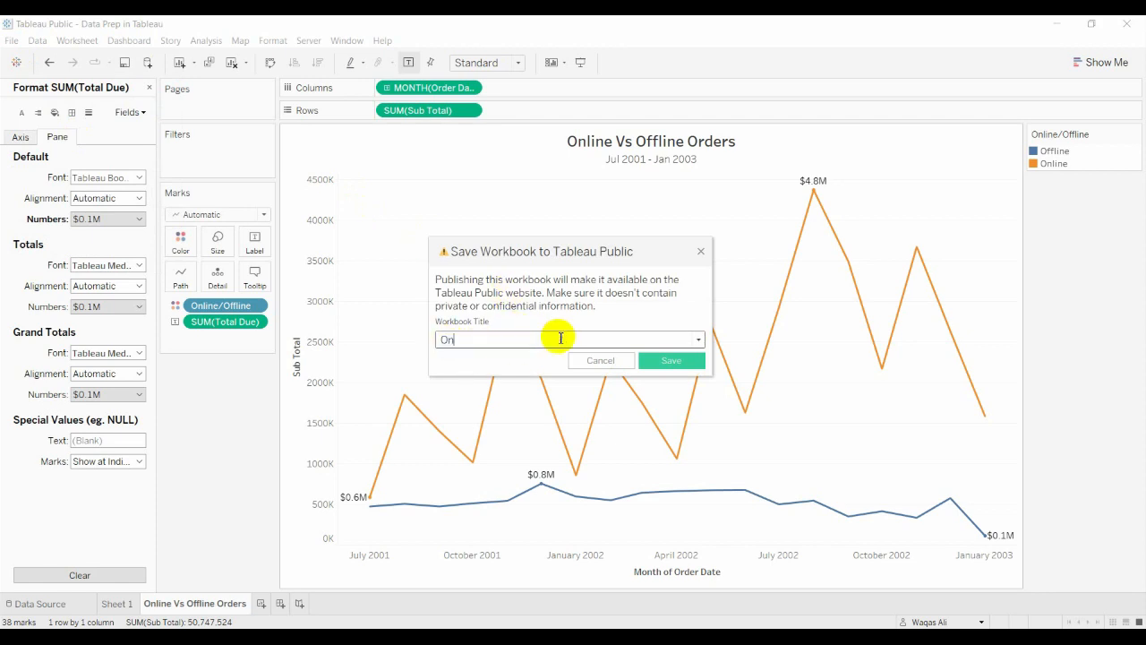
type("line Vs Offline Orders")
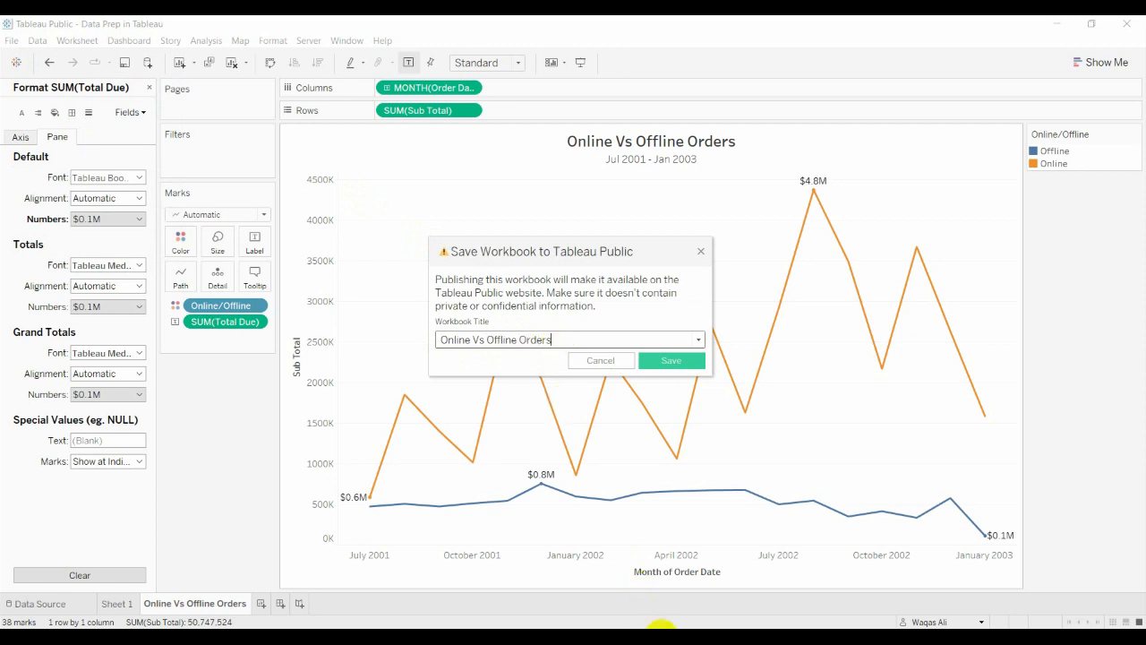
left_click(681, 365)
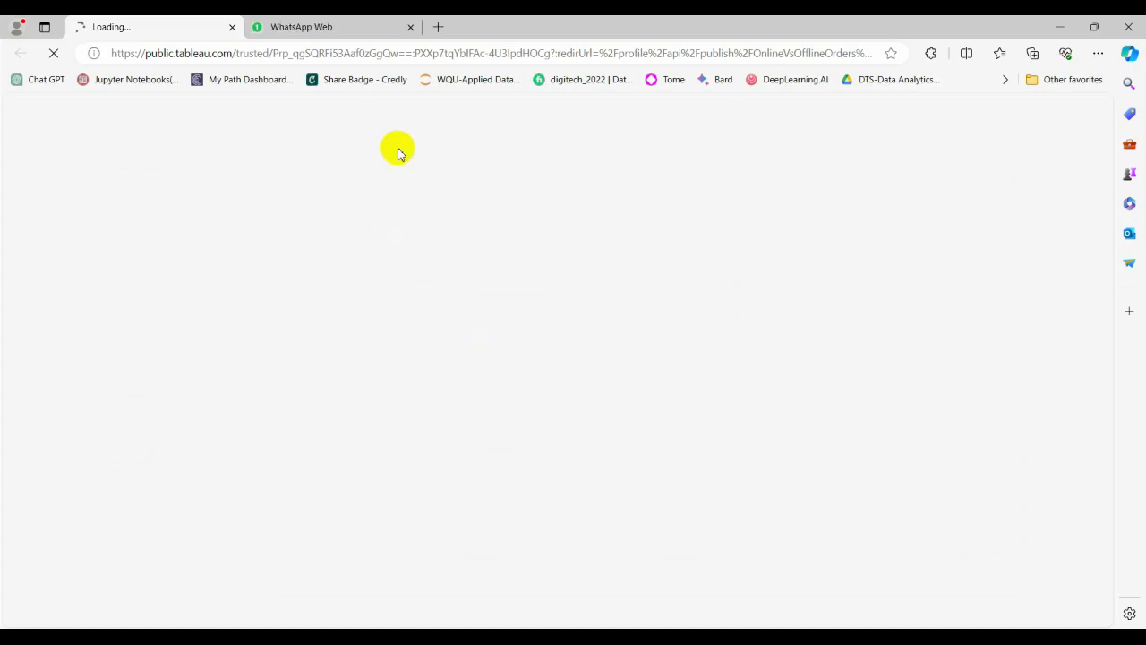
Close the WhatsApp Web page, go to the Tableau Public profile's vizzes, and view the published Online Vs Offline Orders viz.
left_click(410, 28)
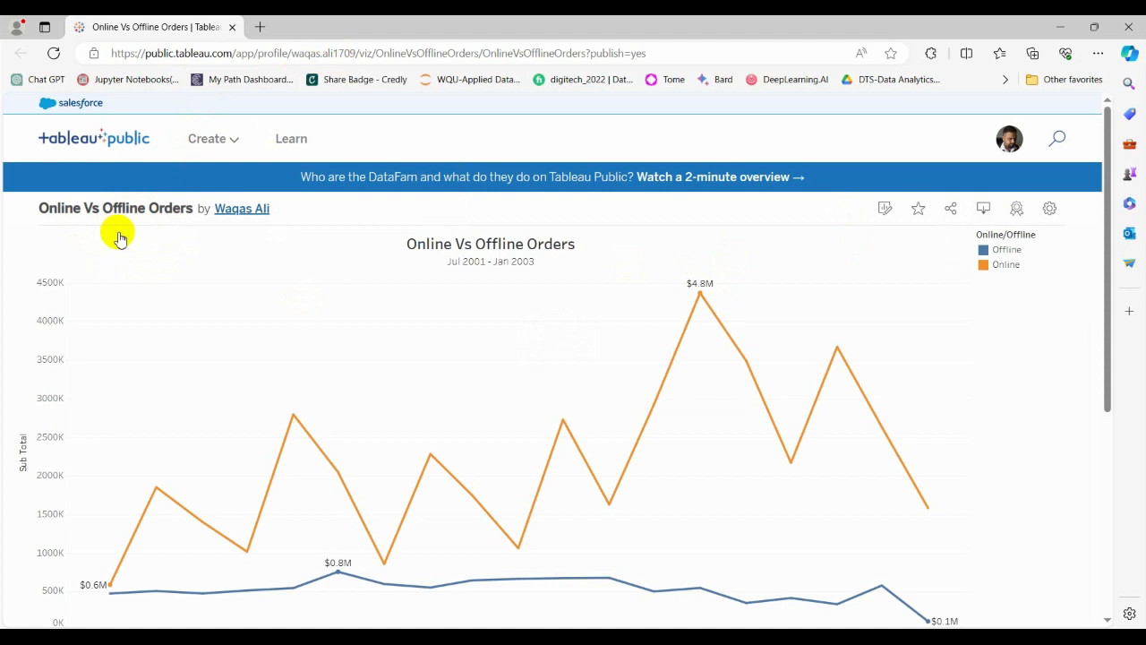
left_click(1010, 145)
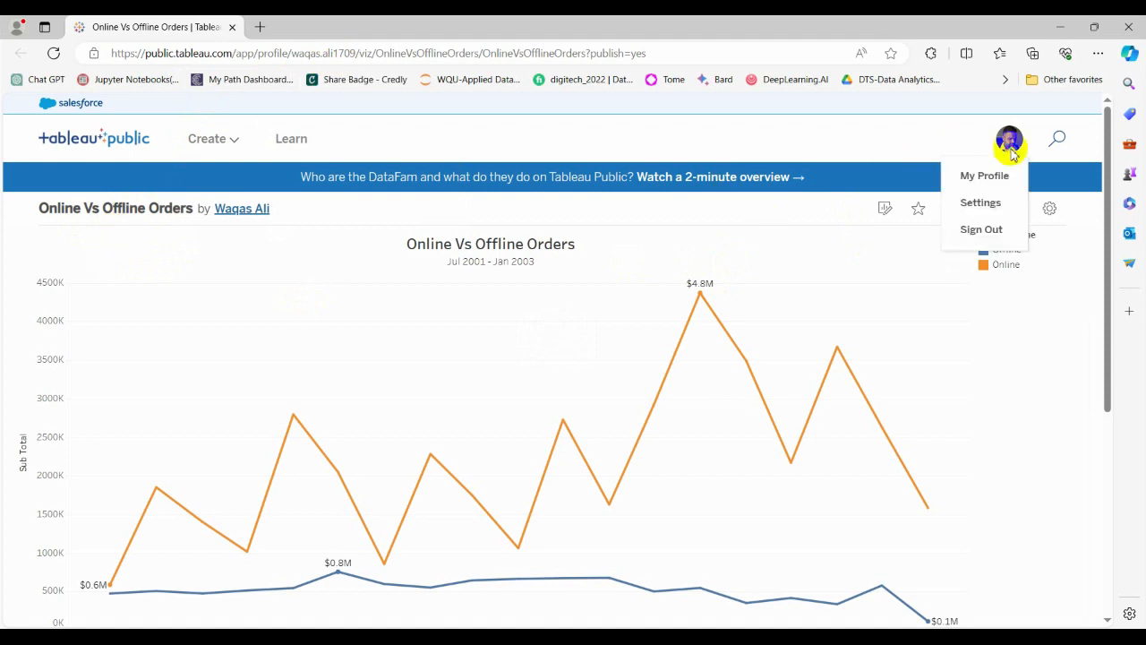
left_click(978, 177)
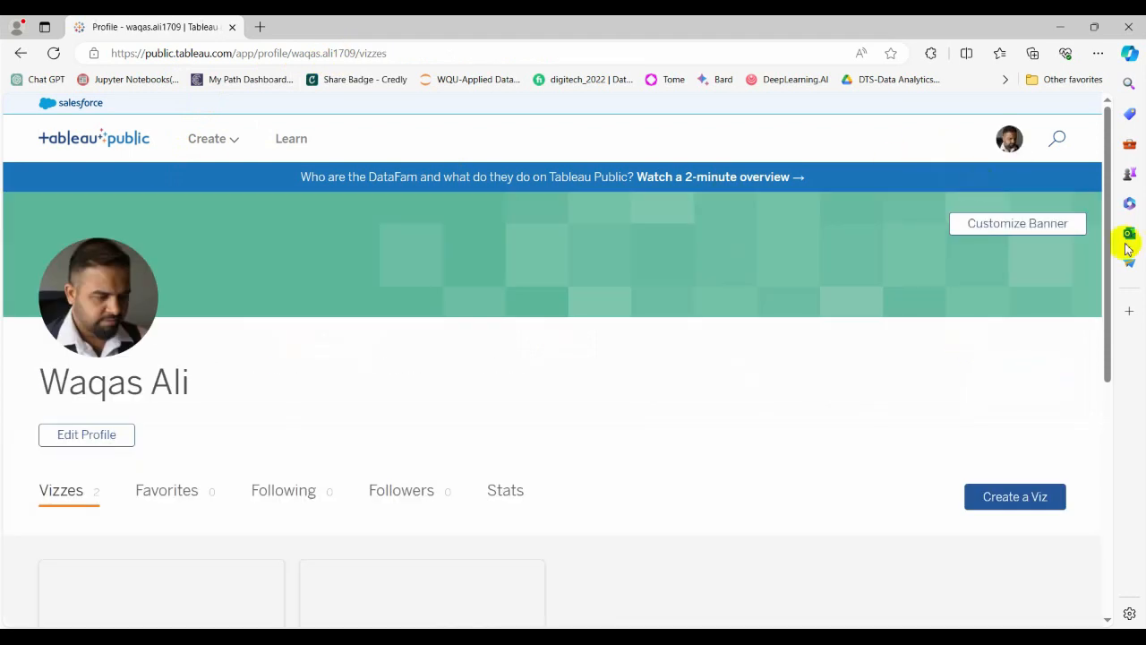
left_click_drag(1105, 225, 1100, 397)
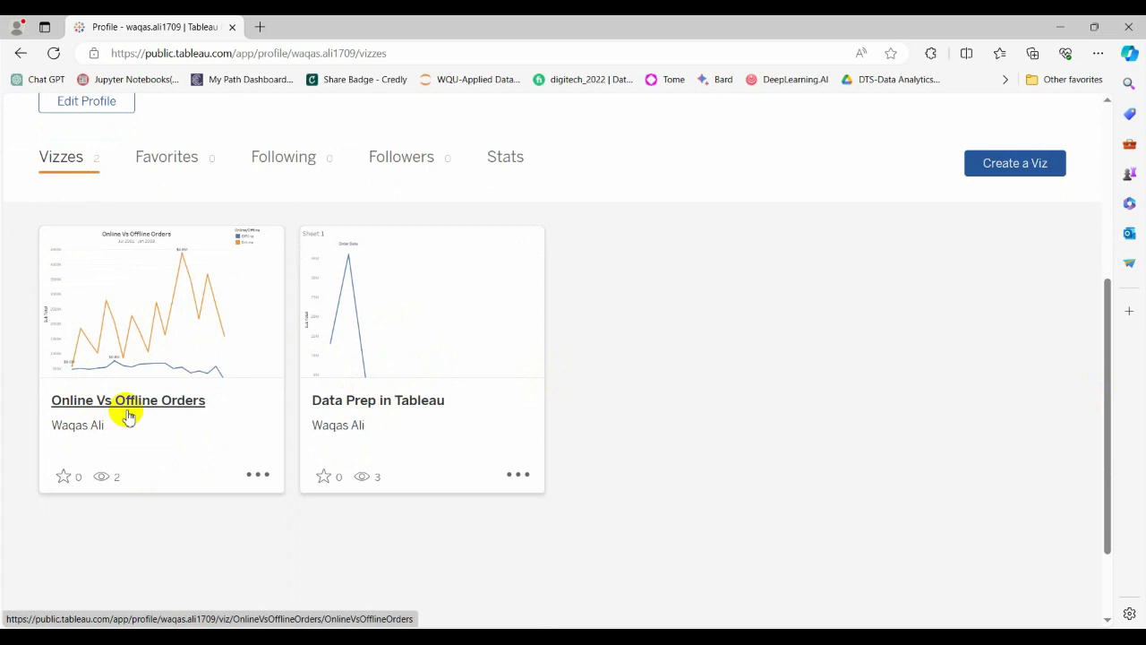
left_click(192, 296)
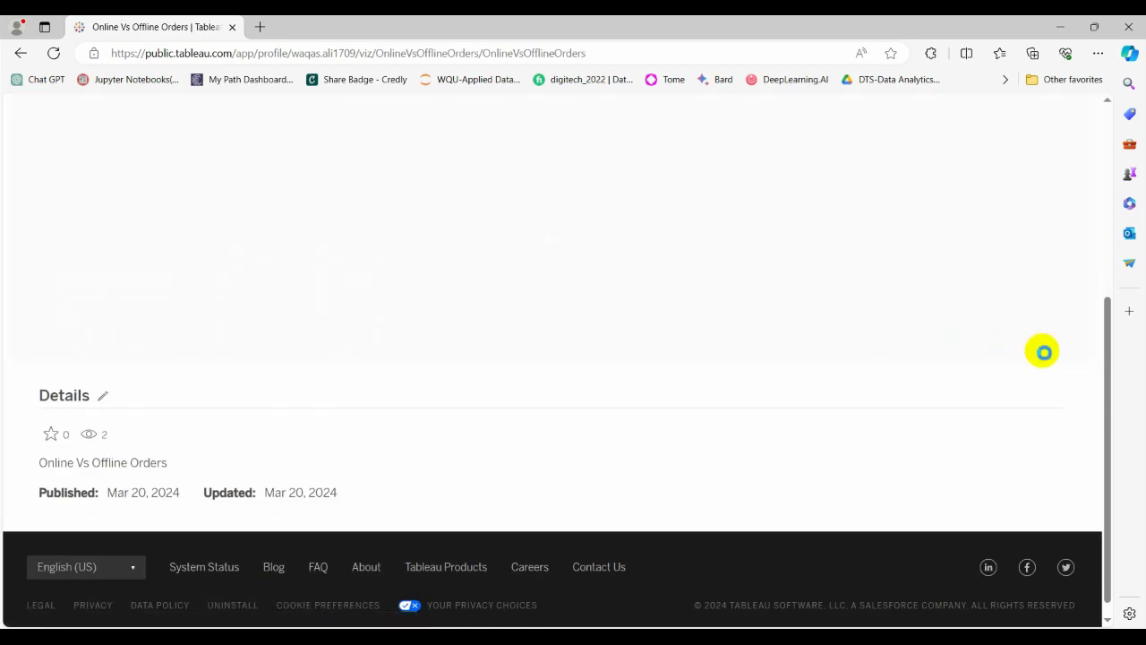
left_click_drag(1109, 271, 1101, 124)
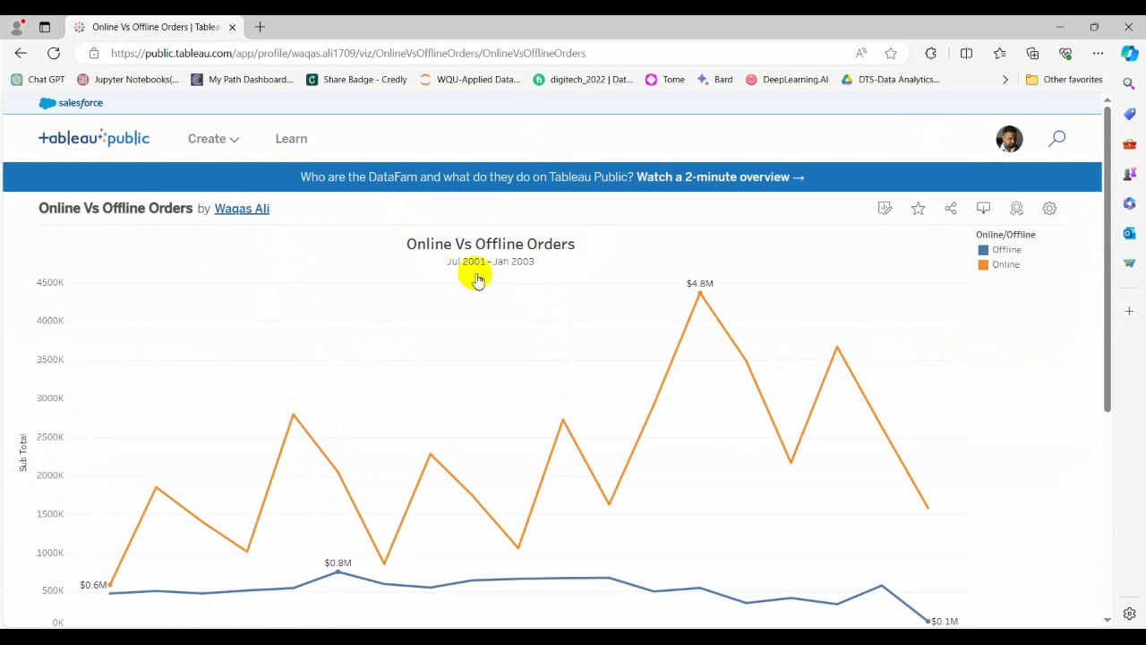
Download the published viz as a Tableau Workbook in the Current version.
left_click(983, 211)
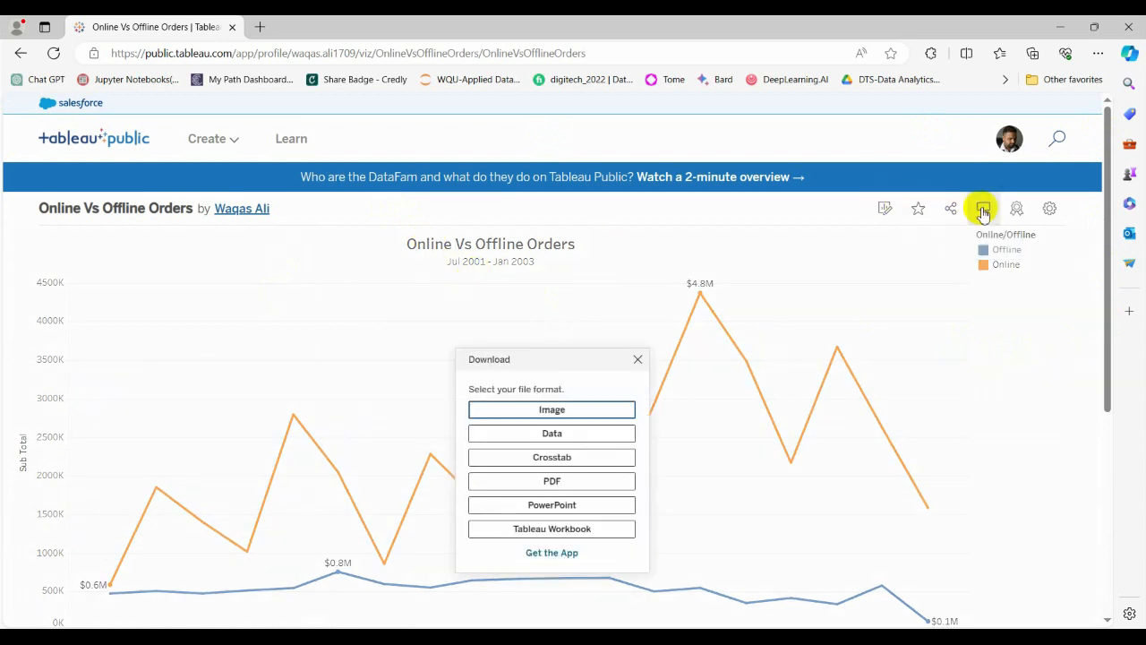
left_click(565, 531)
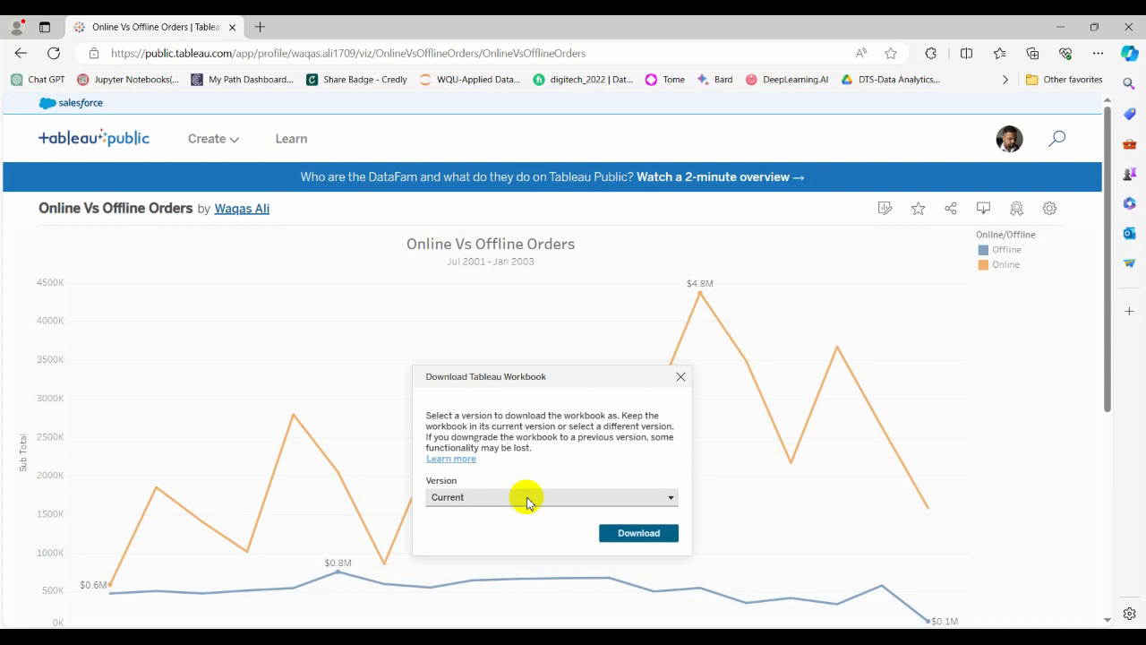
left_click(641, 543)
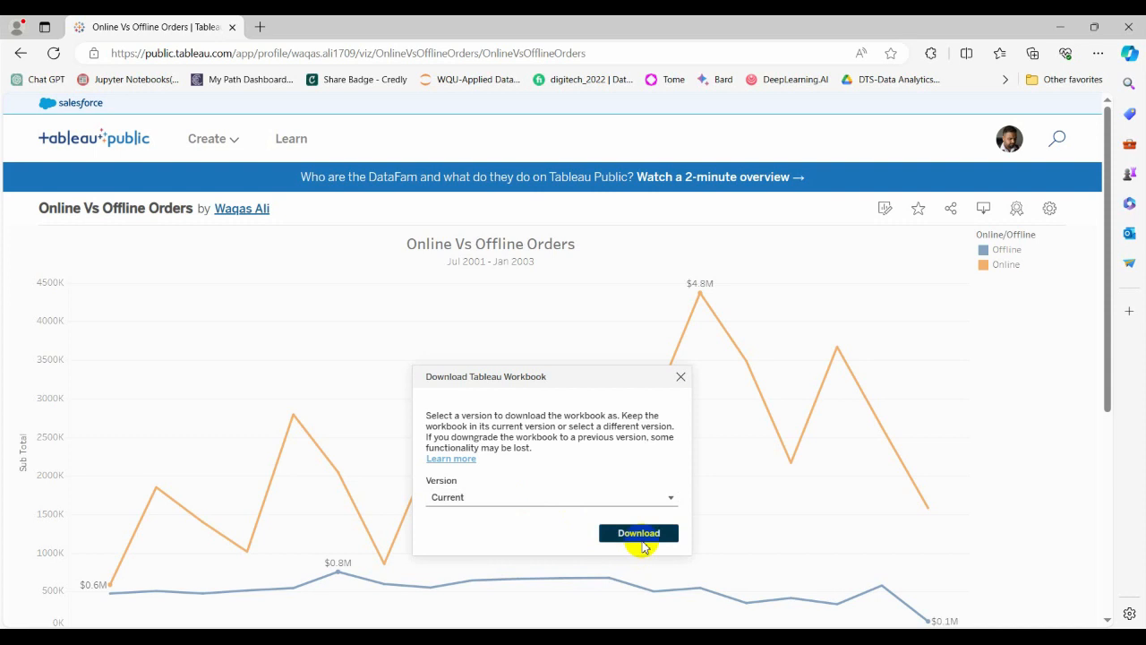
left_click(641, 540)
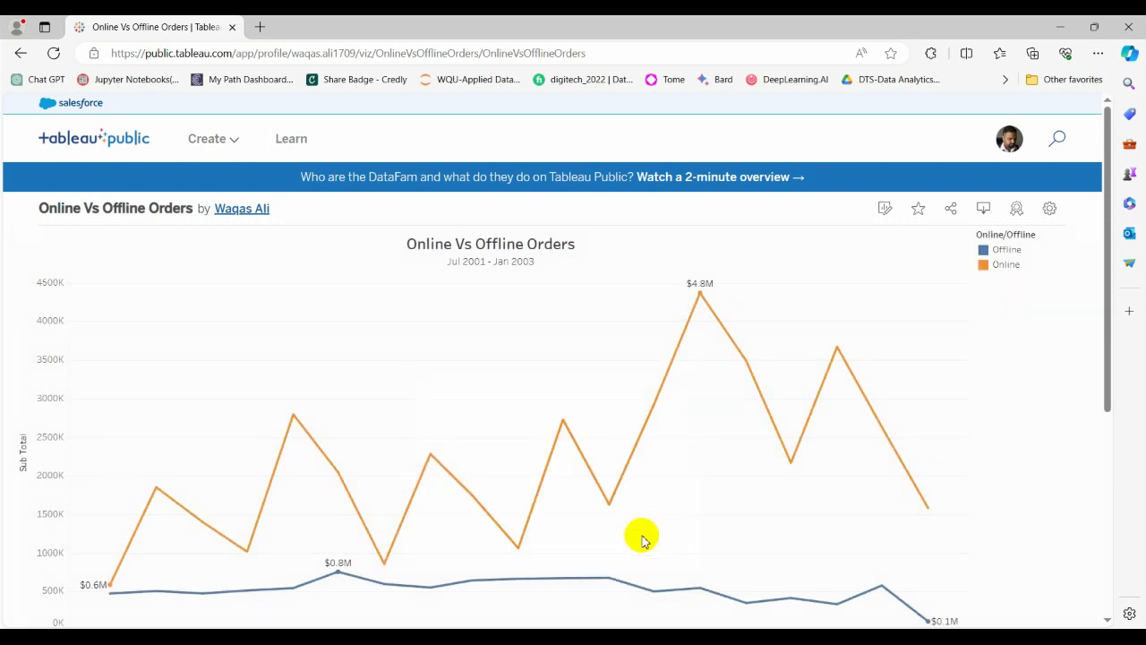